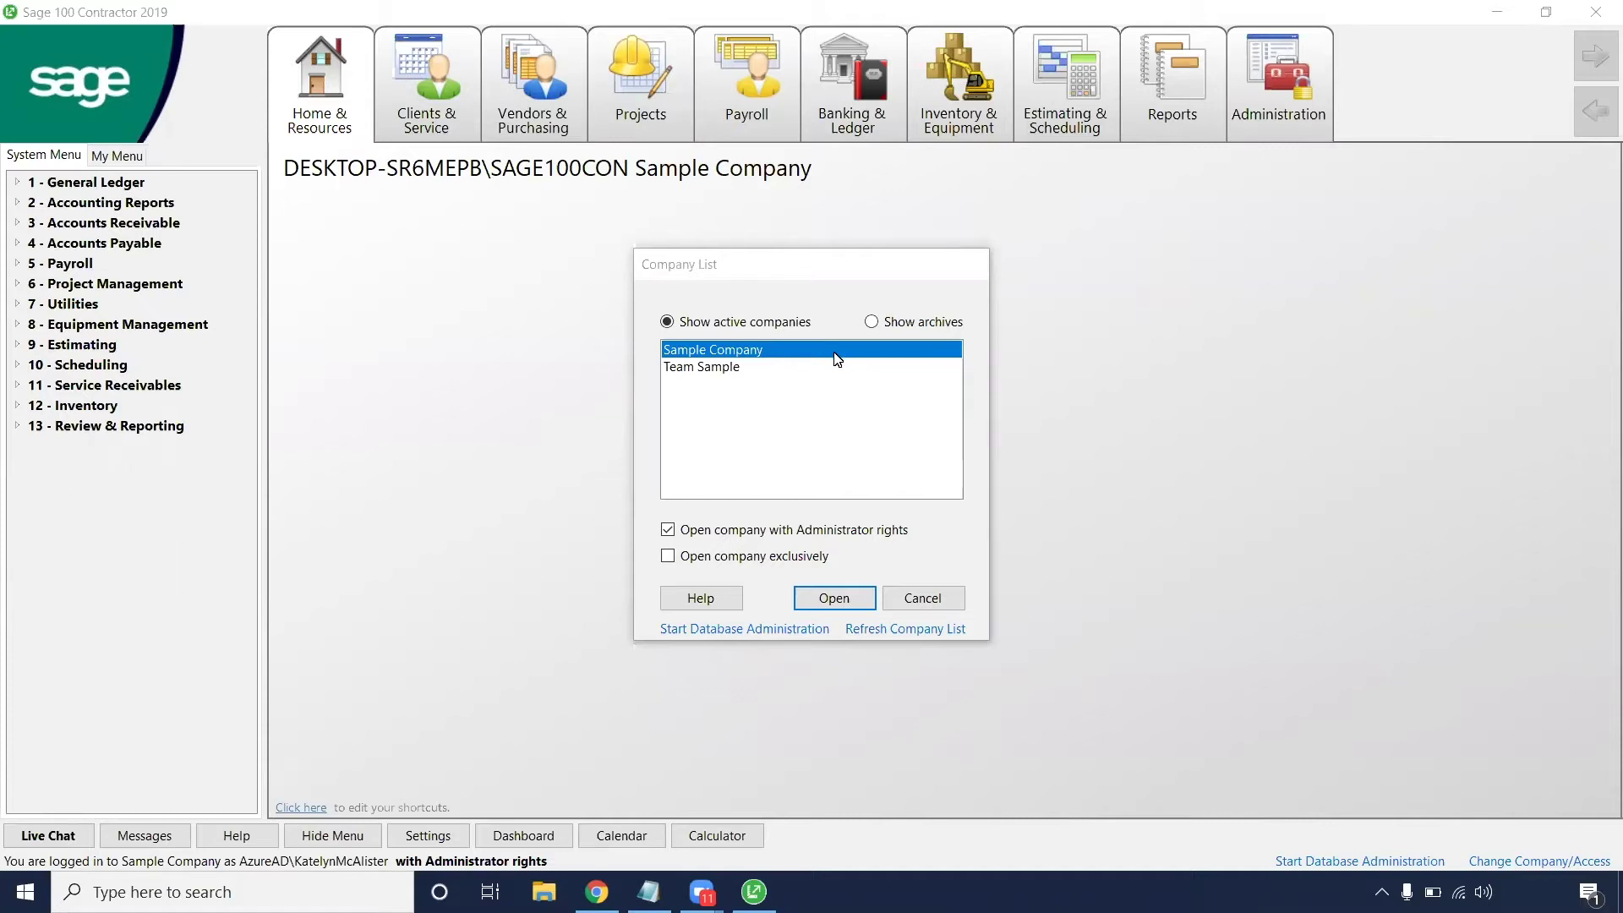
# Open Sample Company from the Company List
pyautogui.click(806, 351)
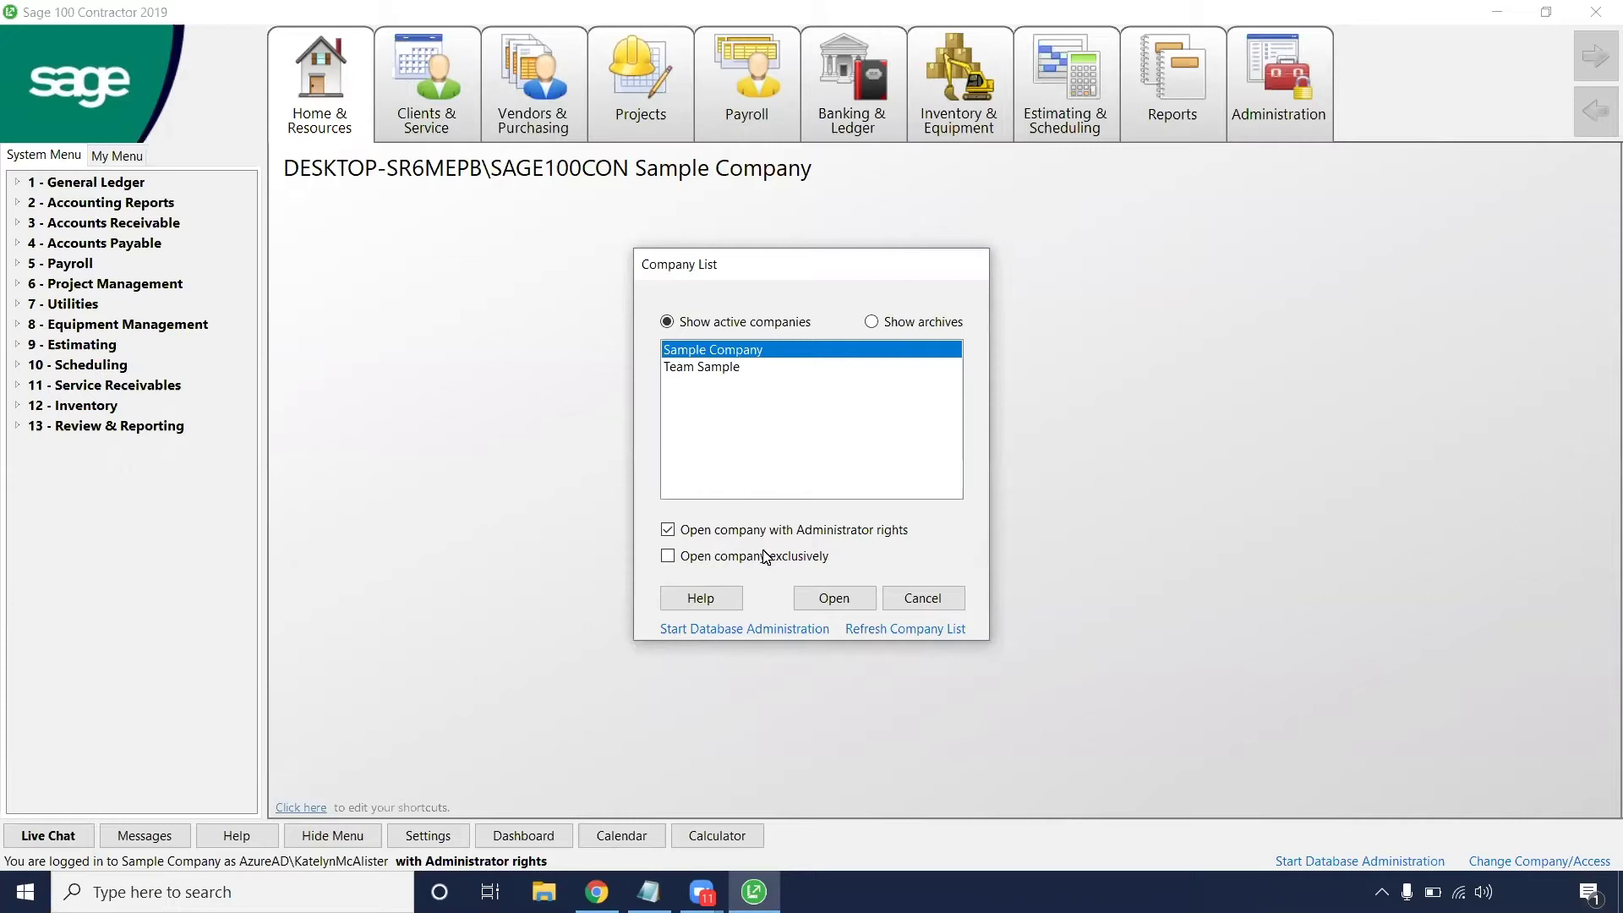
pyautogui.click(818, 592)
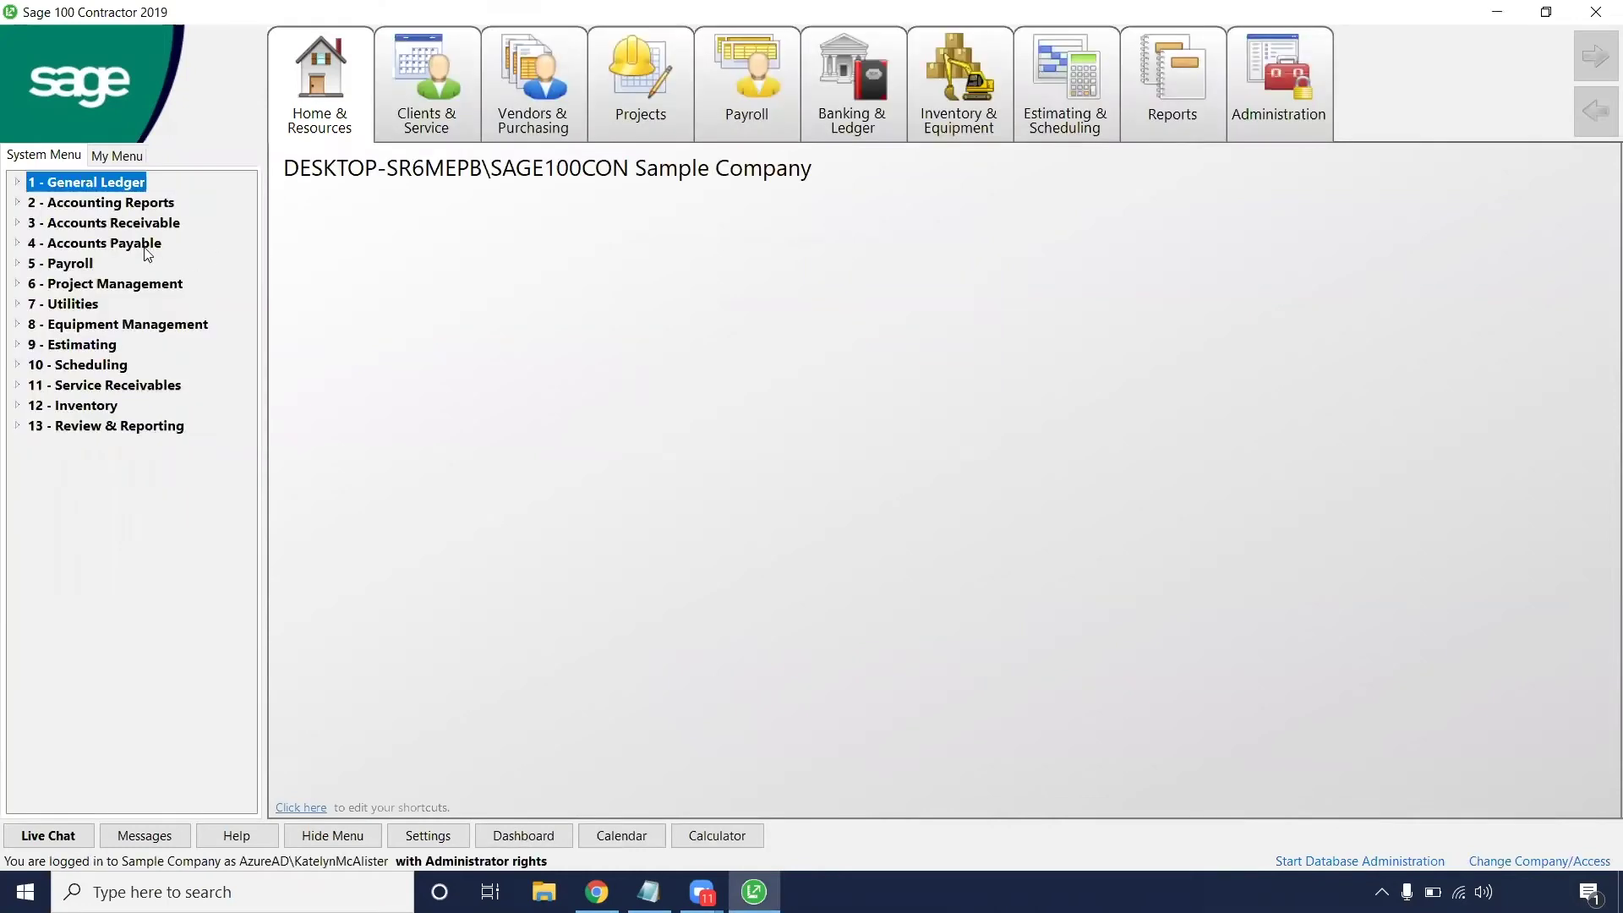
# Open 4-2 Payable Invoices/Credits under 4 - Accounts Payable
pyautogui.doubleClick(145, 245)
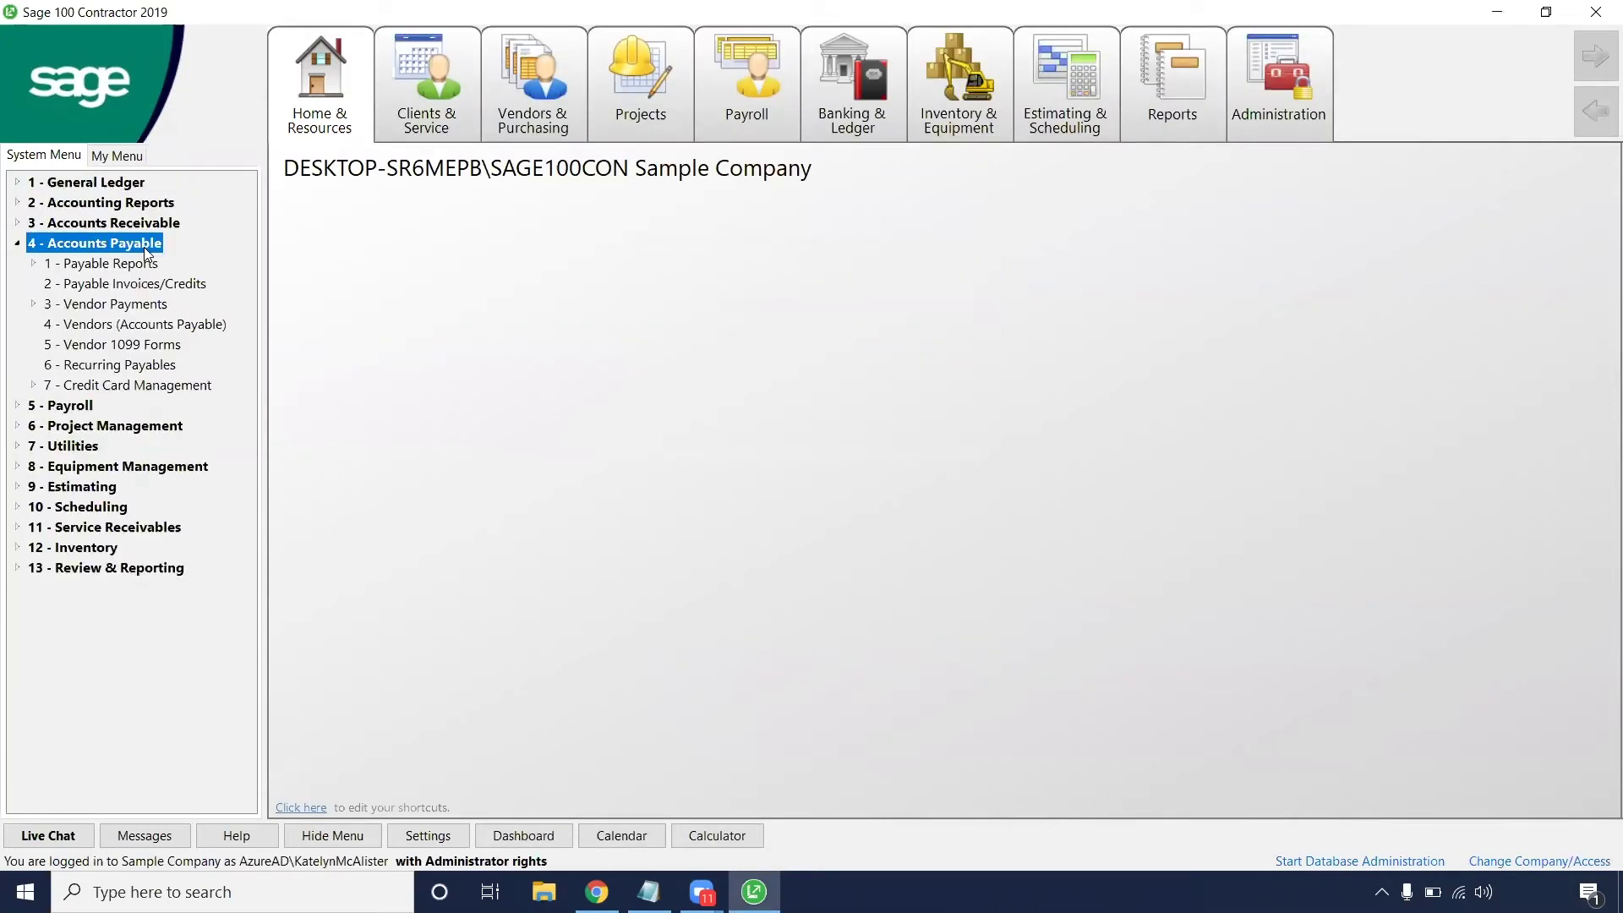
pyautogui.doubleClick(181, 286)
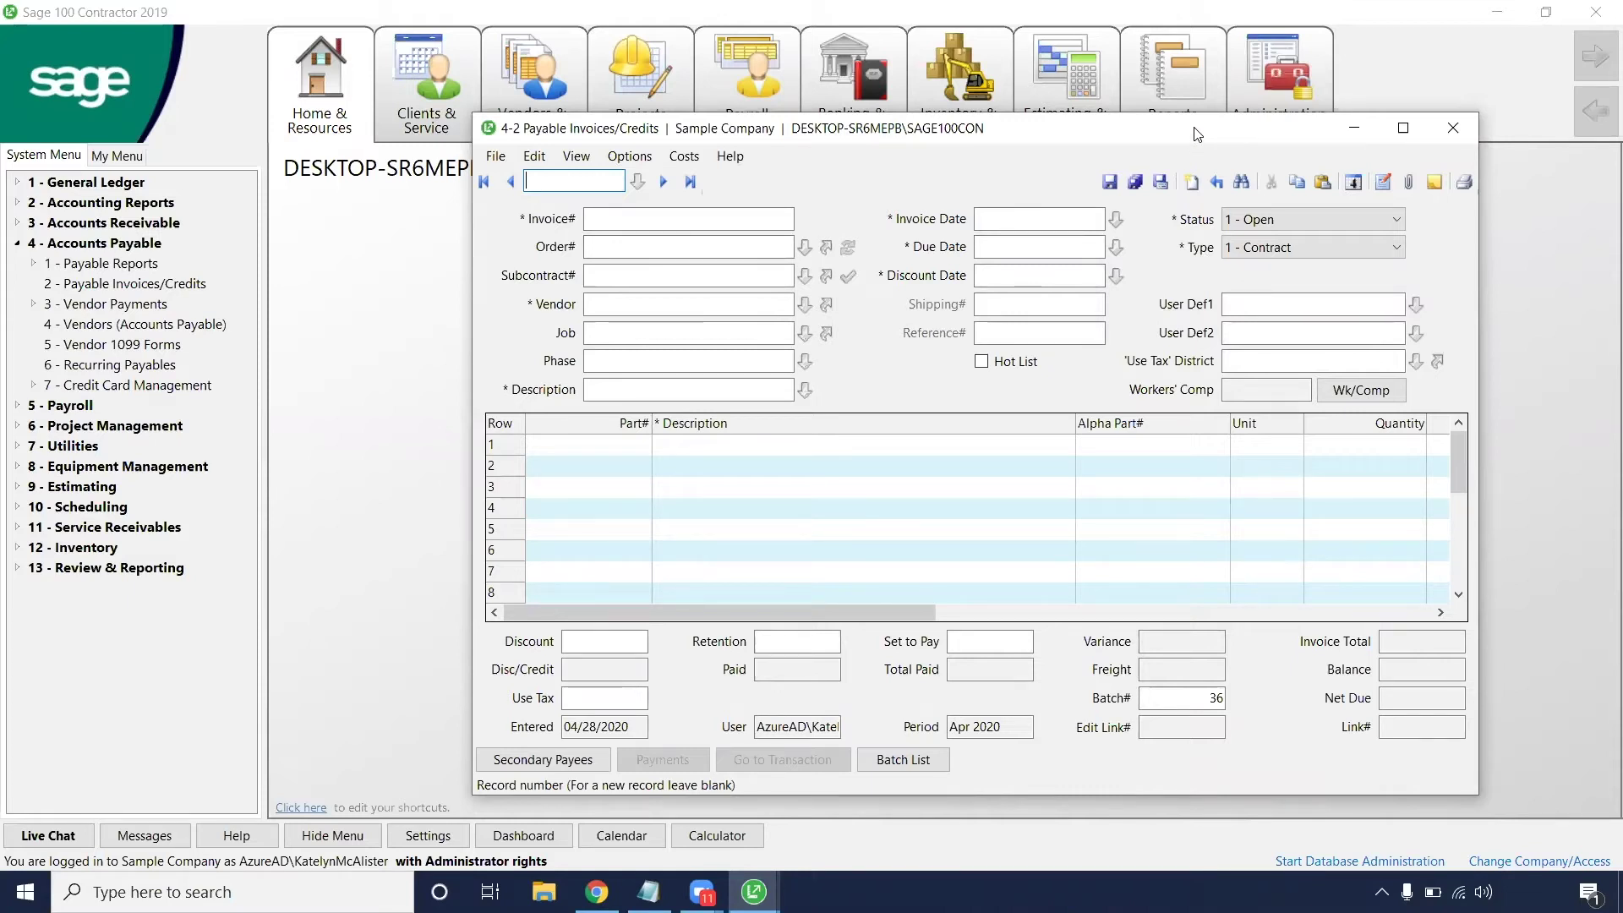
# Enter the vendor's invoice number in the Invoice# field of the new record
pyautogui.click(641, 211)
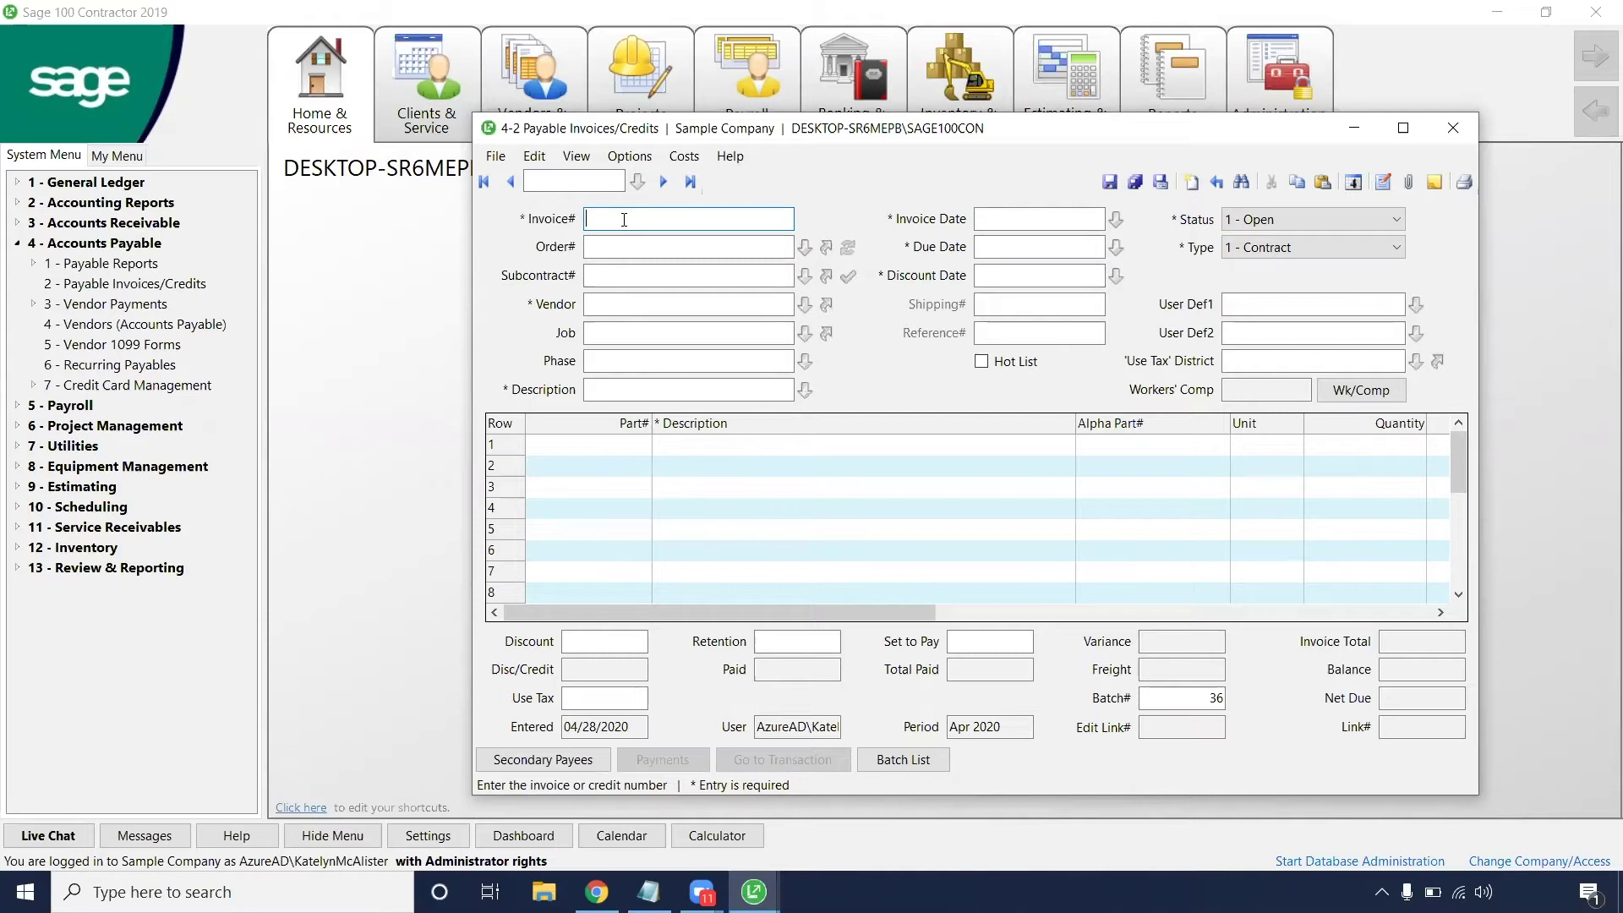
pyautogui.write('09-BI86453K')
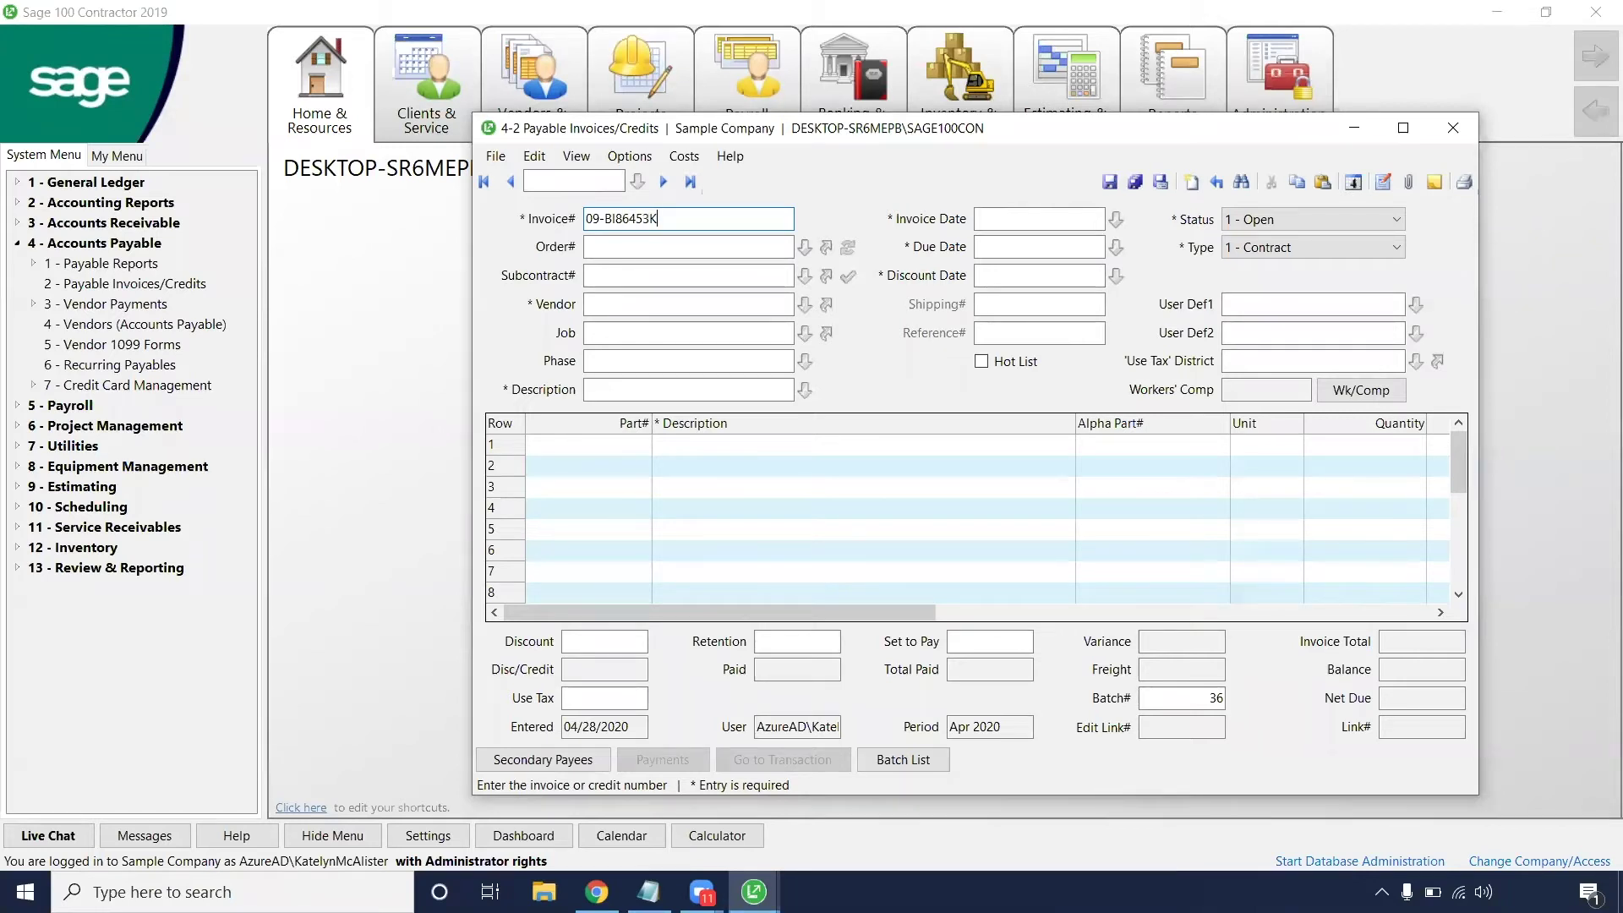
# Link the matching purchase order, filling vendor Murray Equipment Rentals and job Williams Post Office
pyautogui.click(676, 246)
pyautogui.click(664, 273)
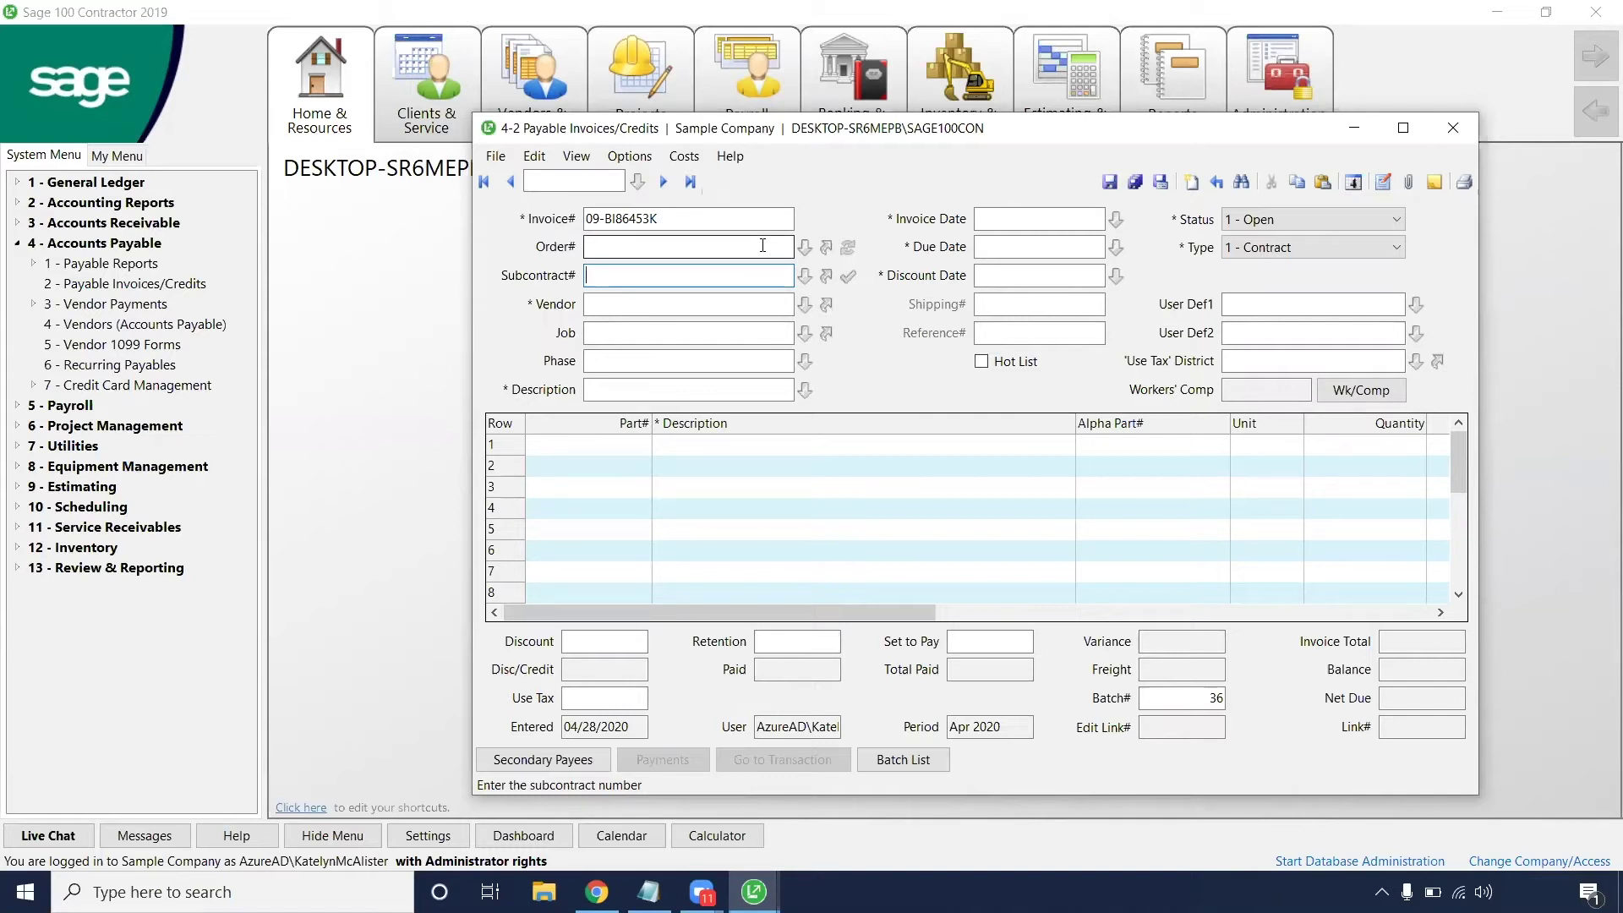
pyautogui.click(805, 247)
pyautogui.doubleClick(643, 159)
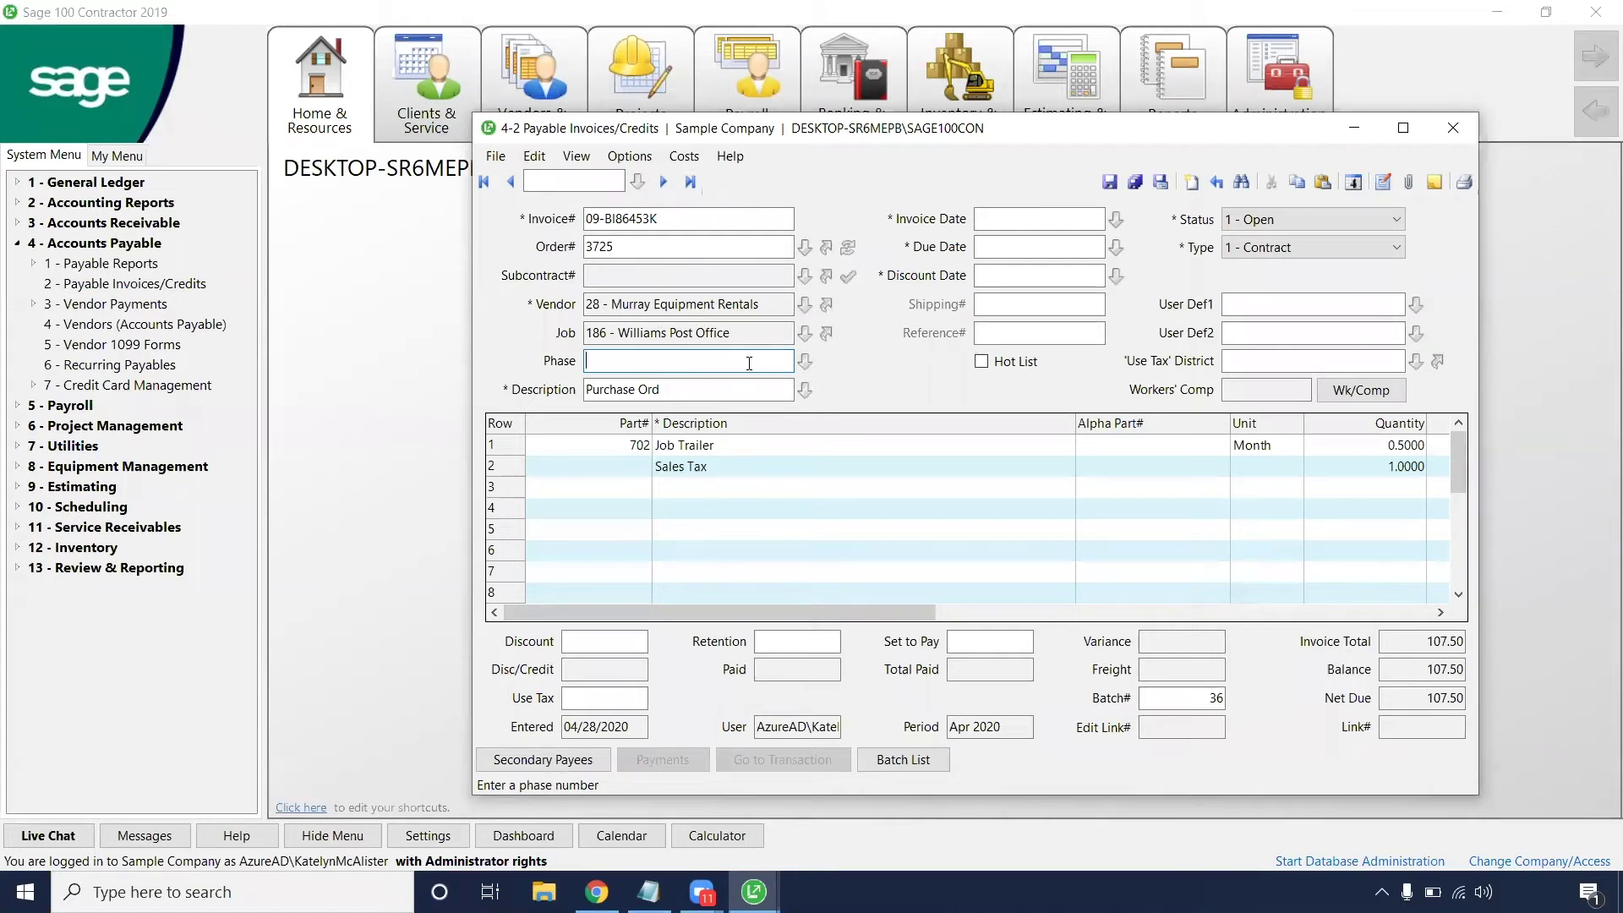
# Set the job phase to 0 - None
pyautogui.click(806, 364)
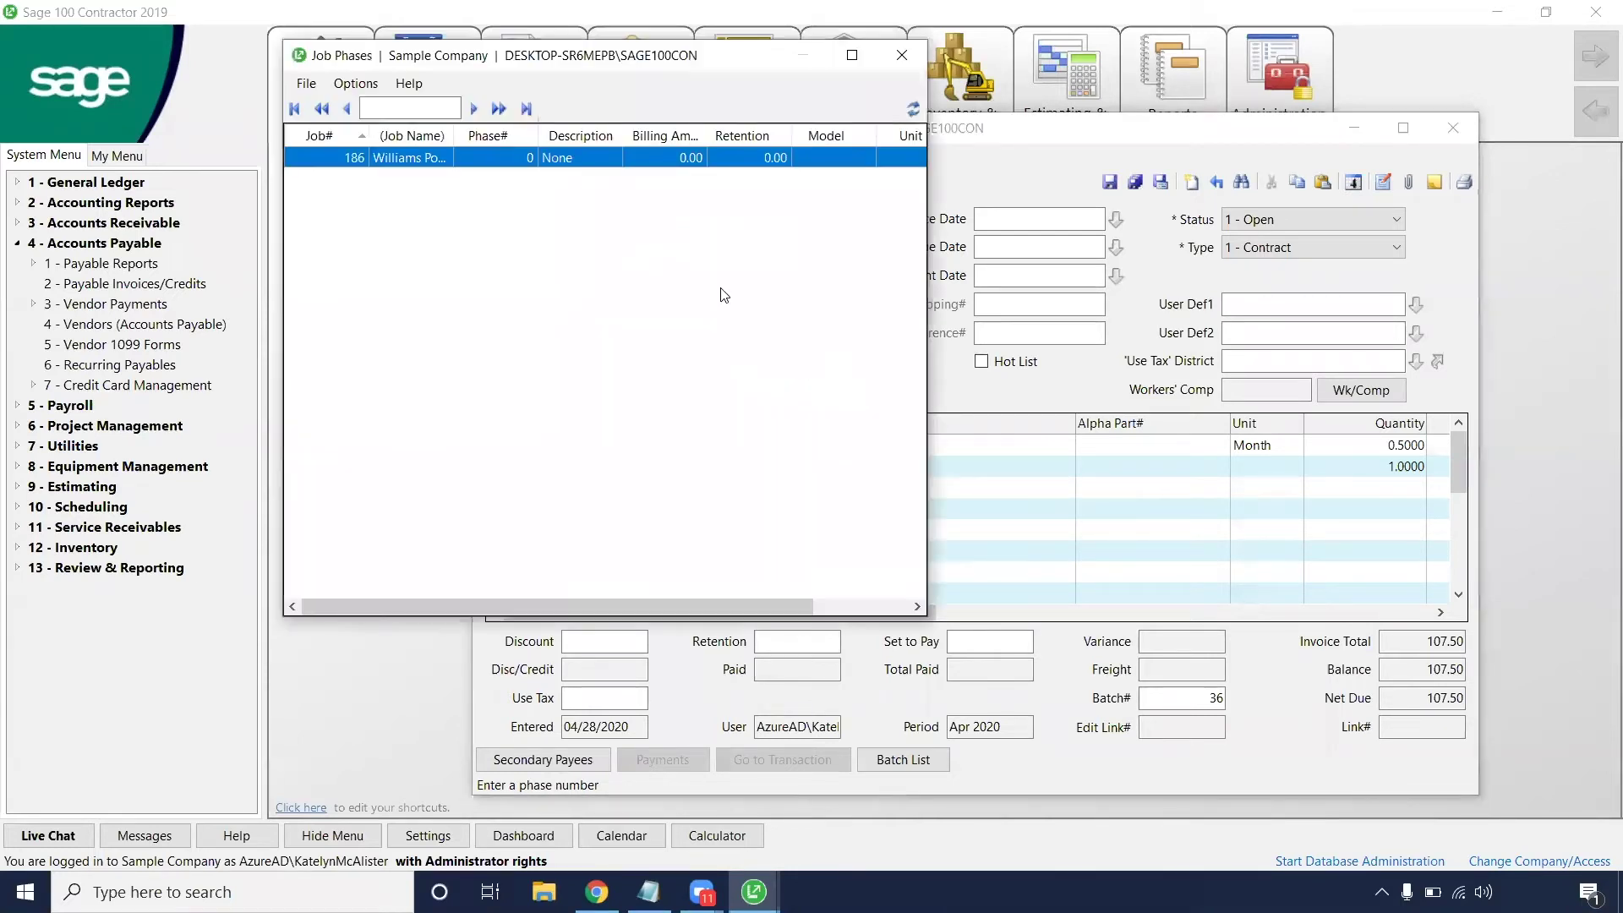
pyautogui.doubleClick(508, 159)
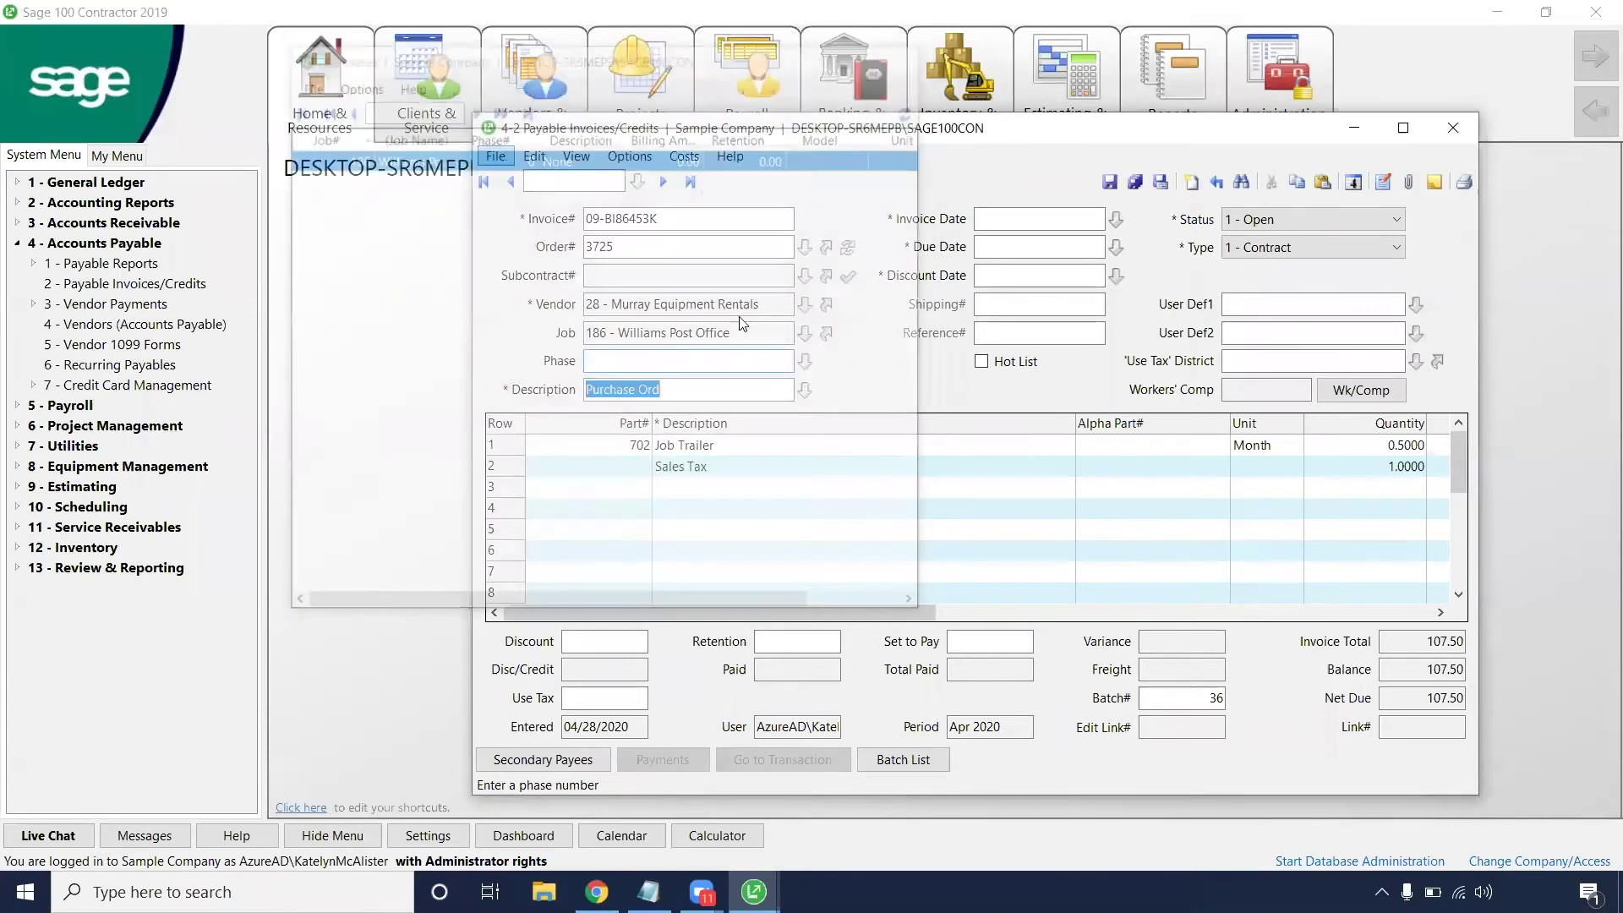
pyautogui.click(642, 361)
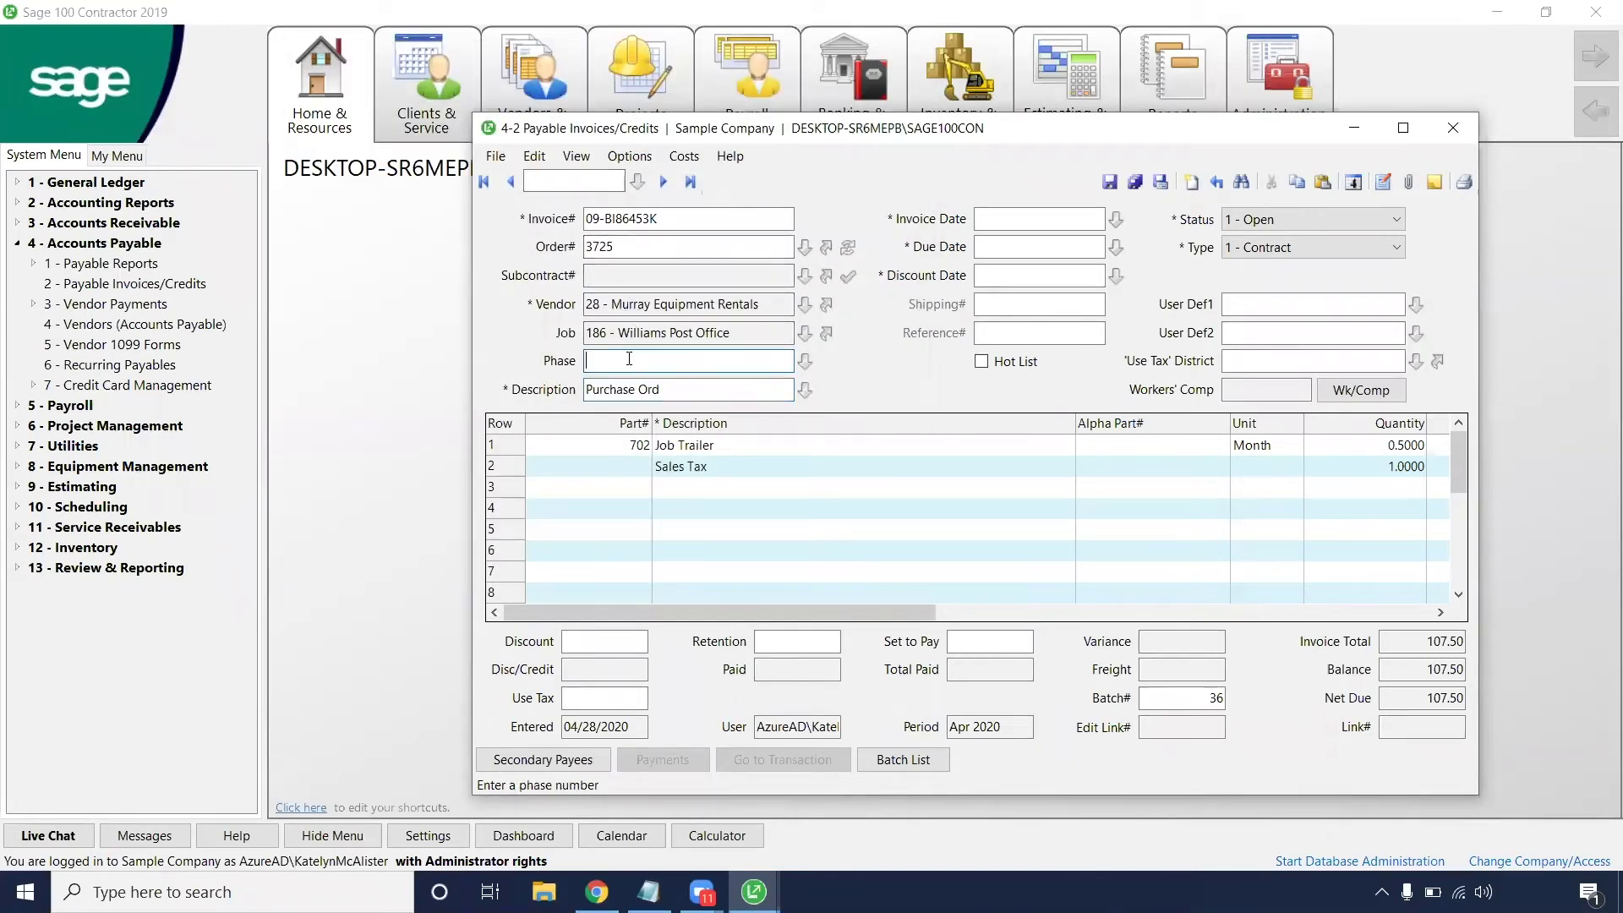
pyautogui.click(664, 390)
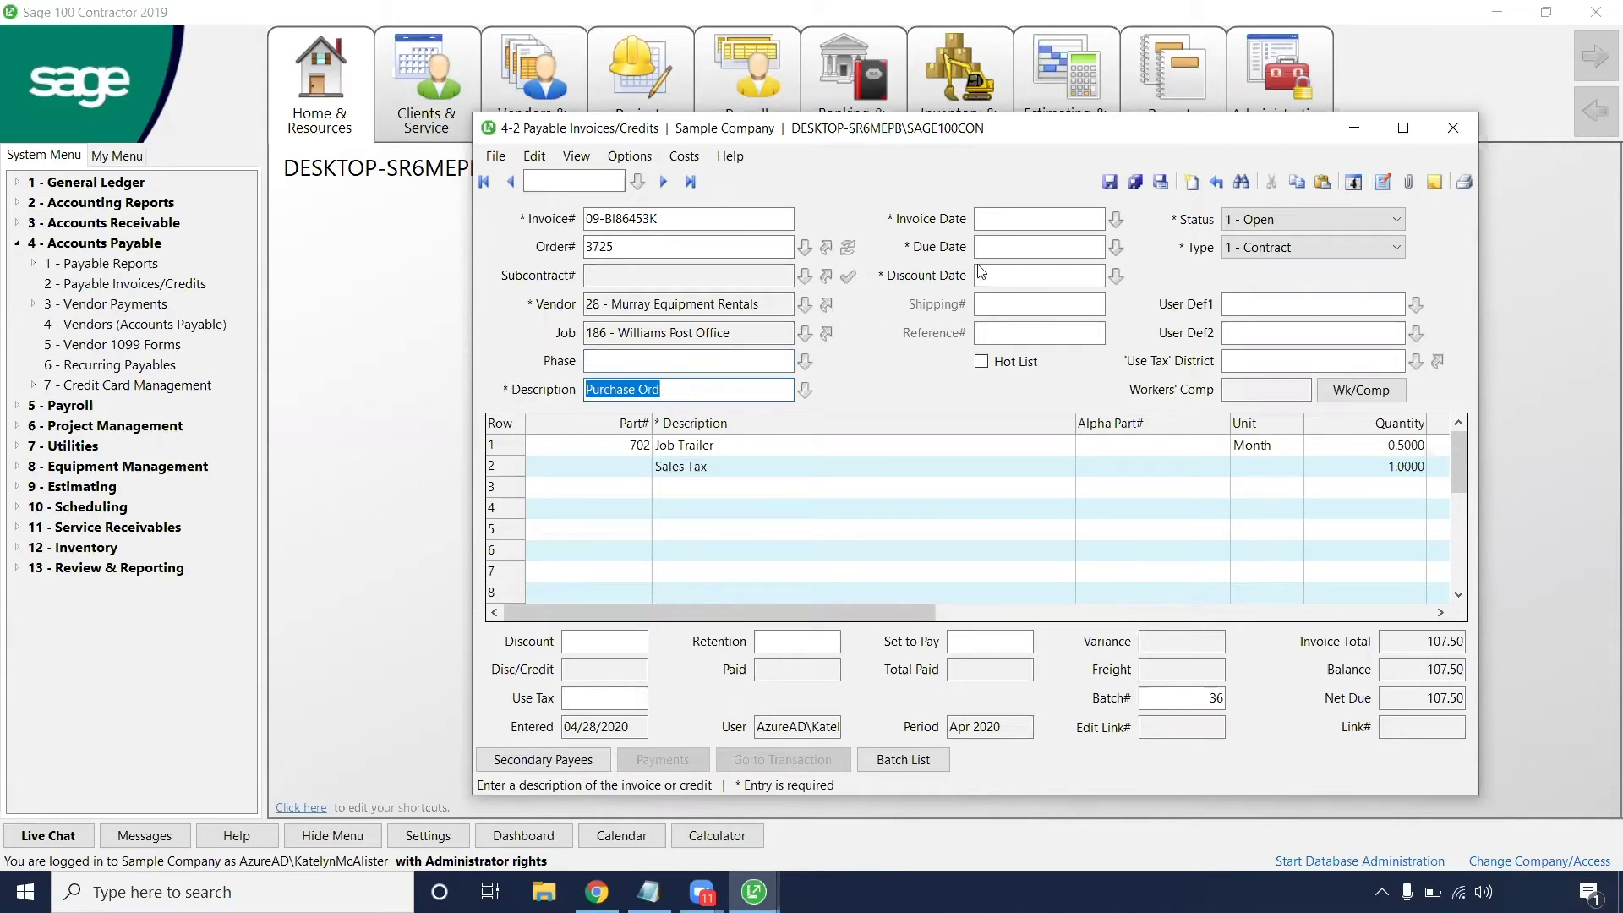
# Date the invoice 04/28/2020, accepting due date 05/13/2020 and discount date 04/28/2020
pyautogui.click(1002, 218)
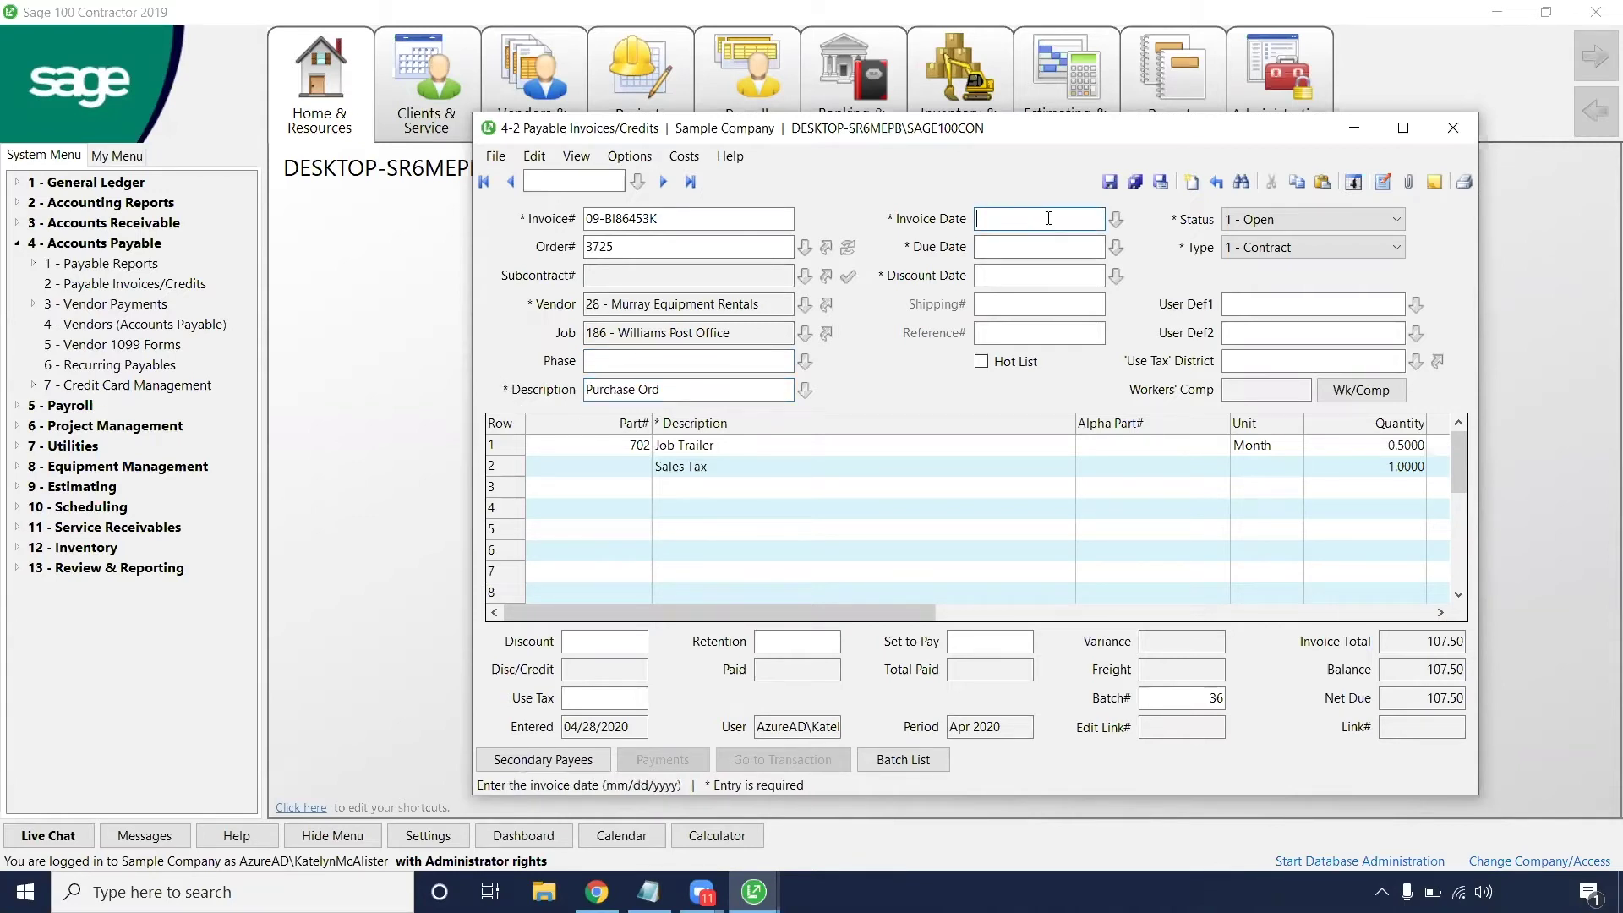
pyautogui.click(1116, 222)
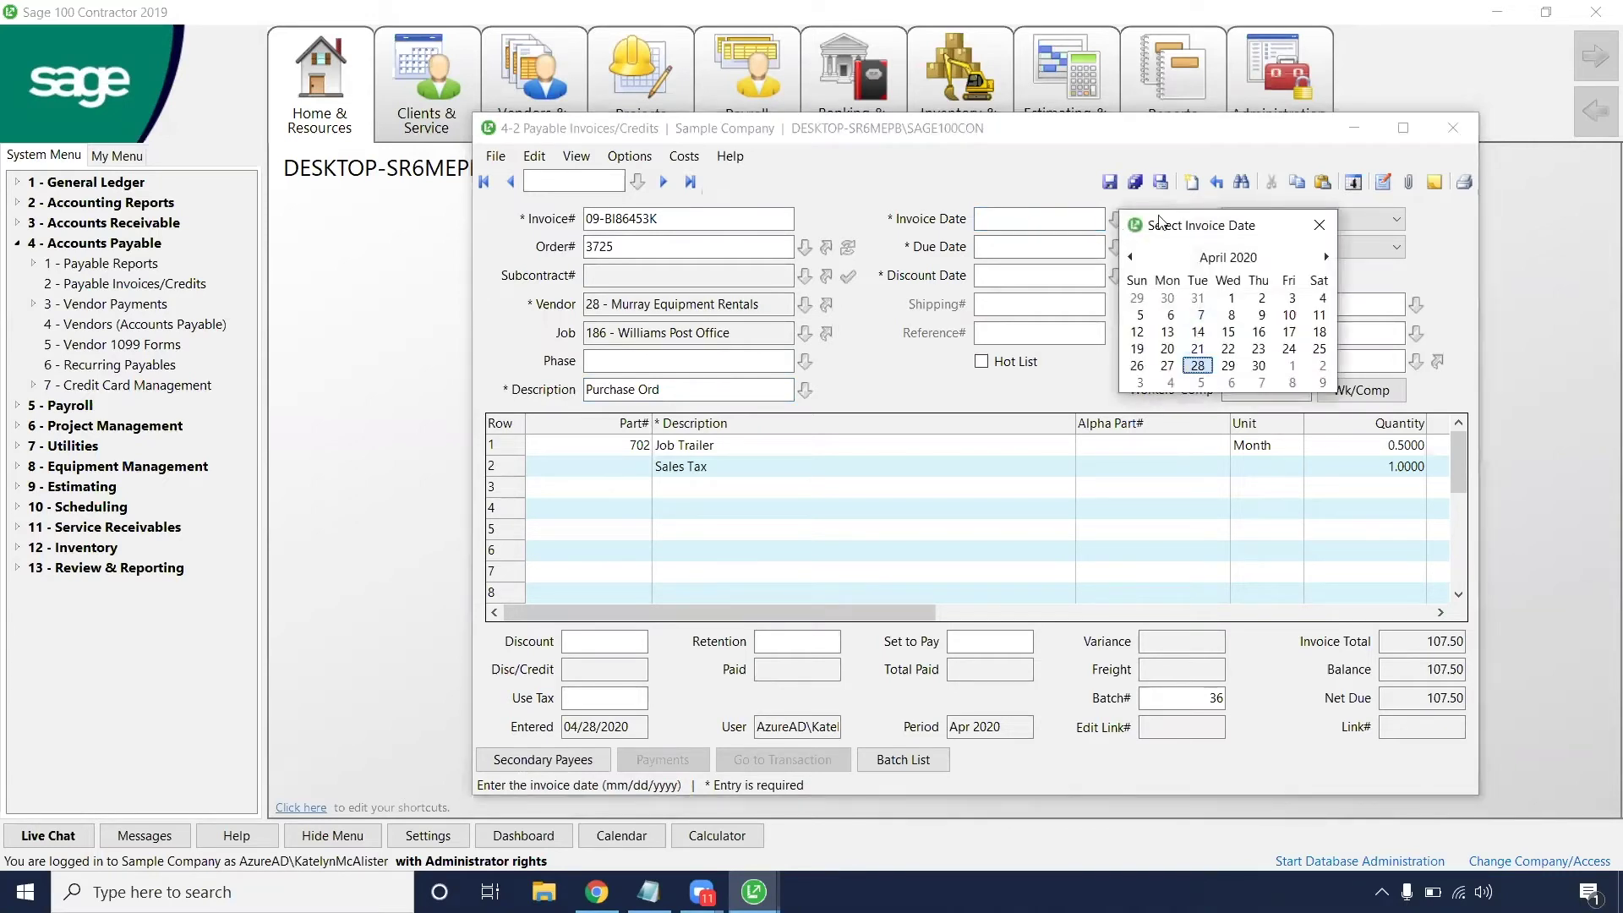
pyautogui.doubleClick(1198, 366)
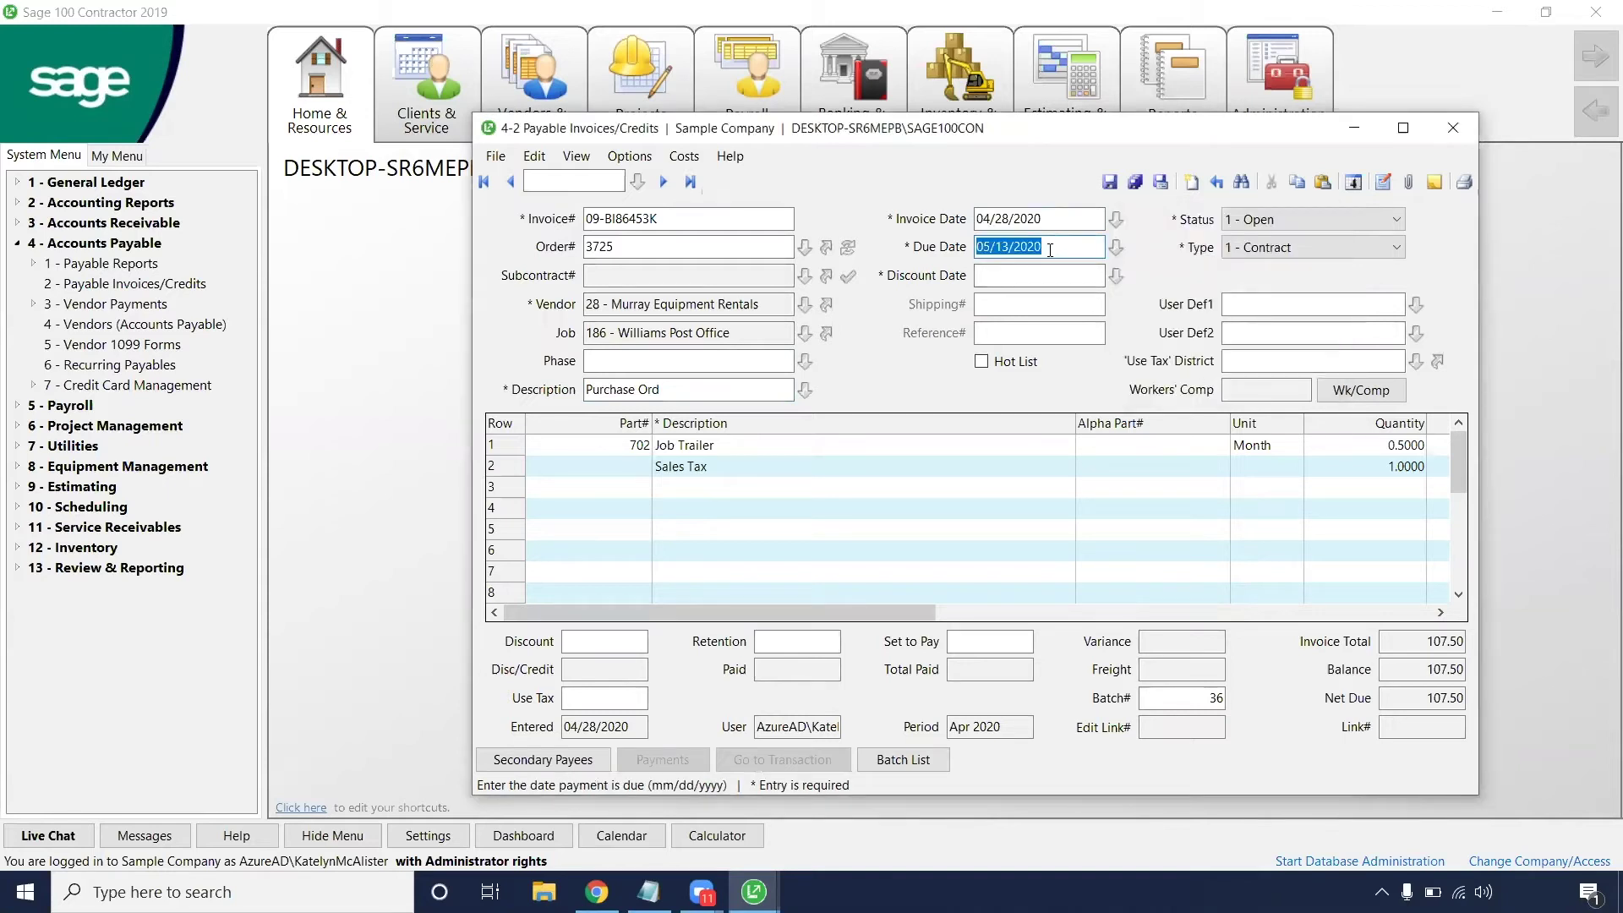
pyautogui.click(1052, 278)
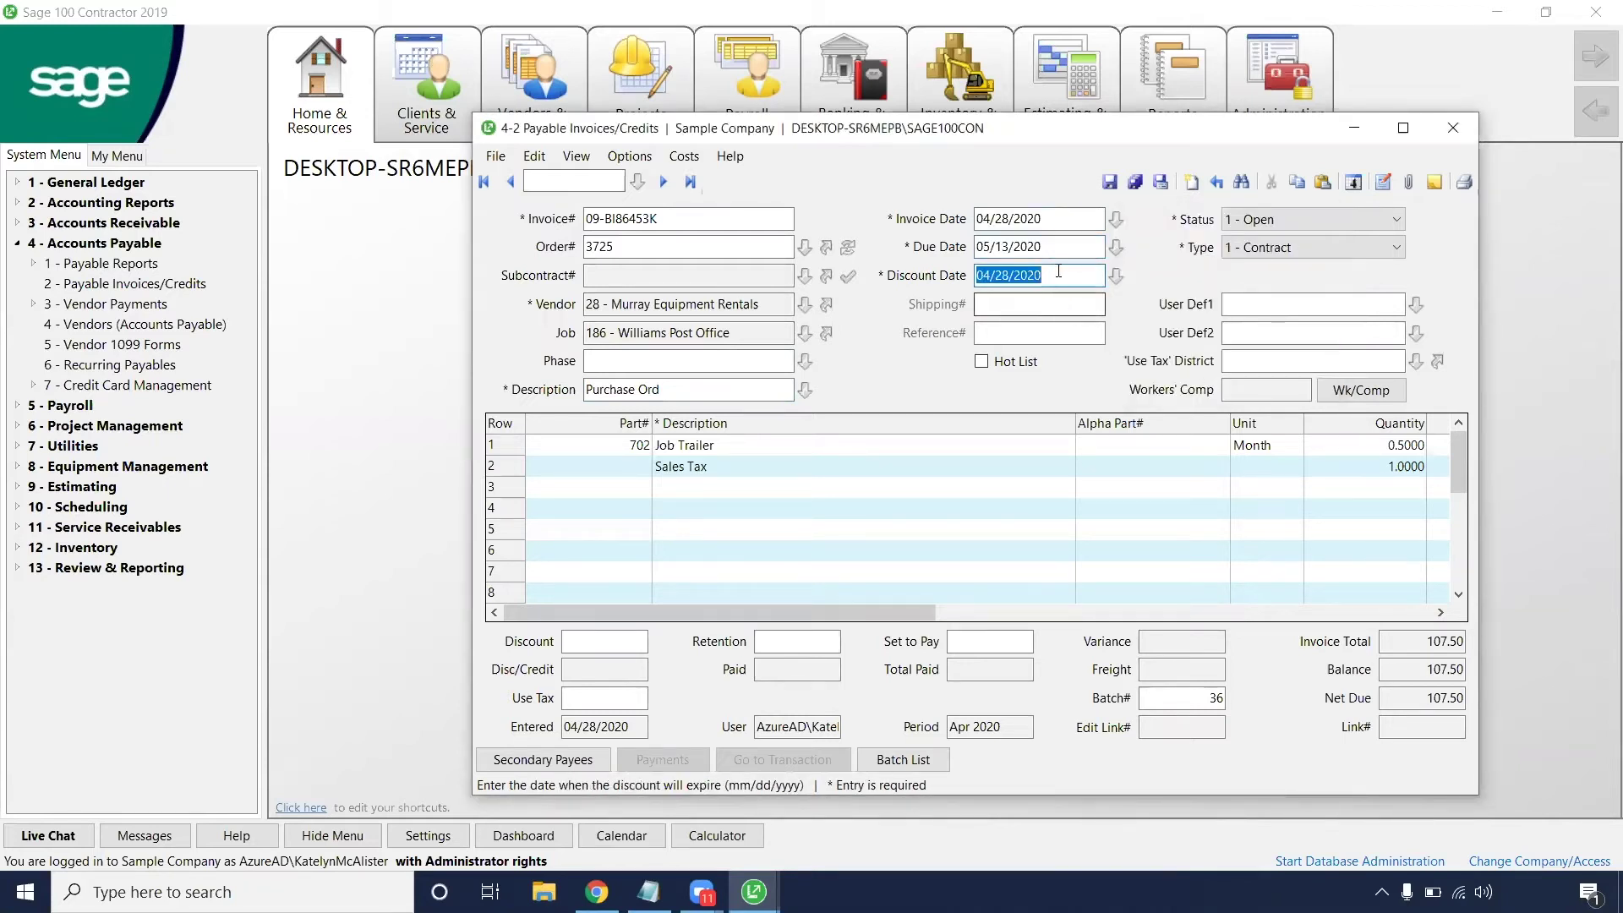
pyautogui.click(1057, 251)
pyautogui.press('Tab')
pyautogui.click(1277, 221)
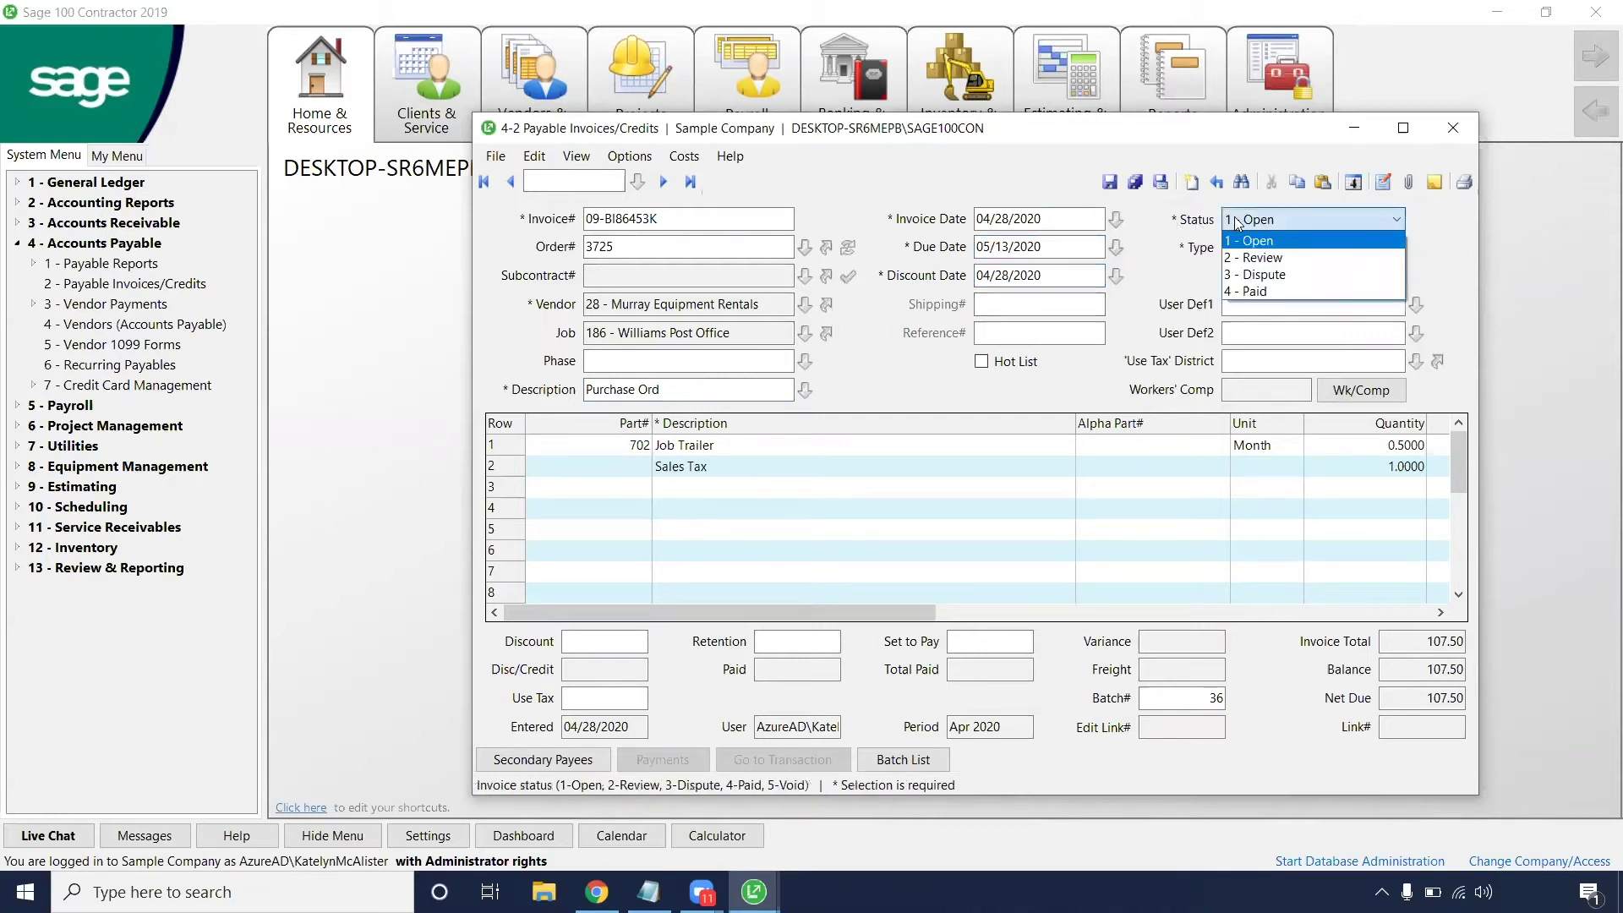
# Keep status 1 - Open and type 1 - Contract, leaving Use Tax District and Workers' Comp blank
pyautogui.click(1301, 242)
pyautogui.click(1307, 217)
pyautogui.click(1313, 231)
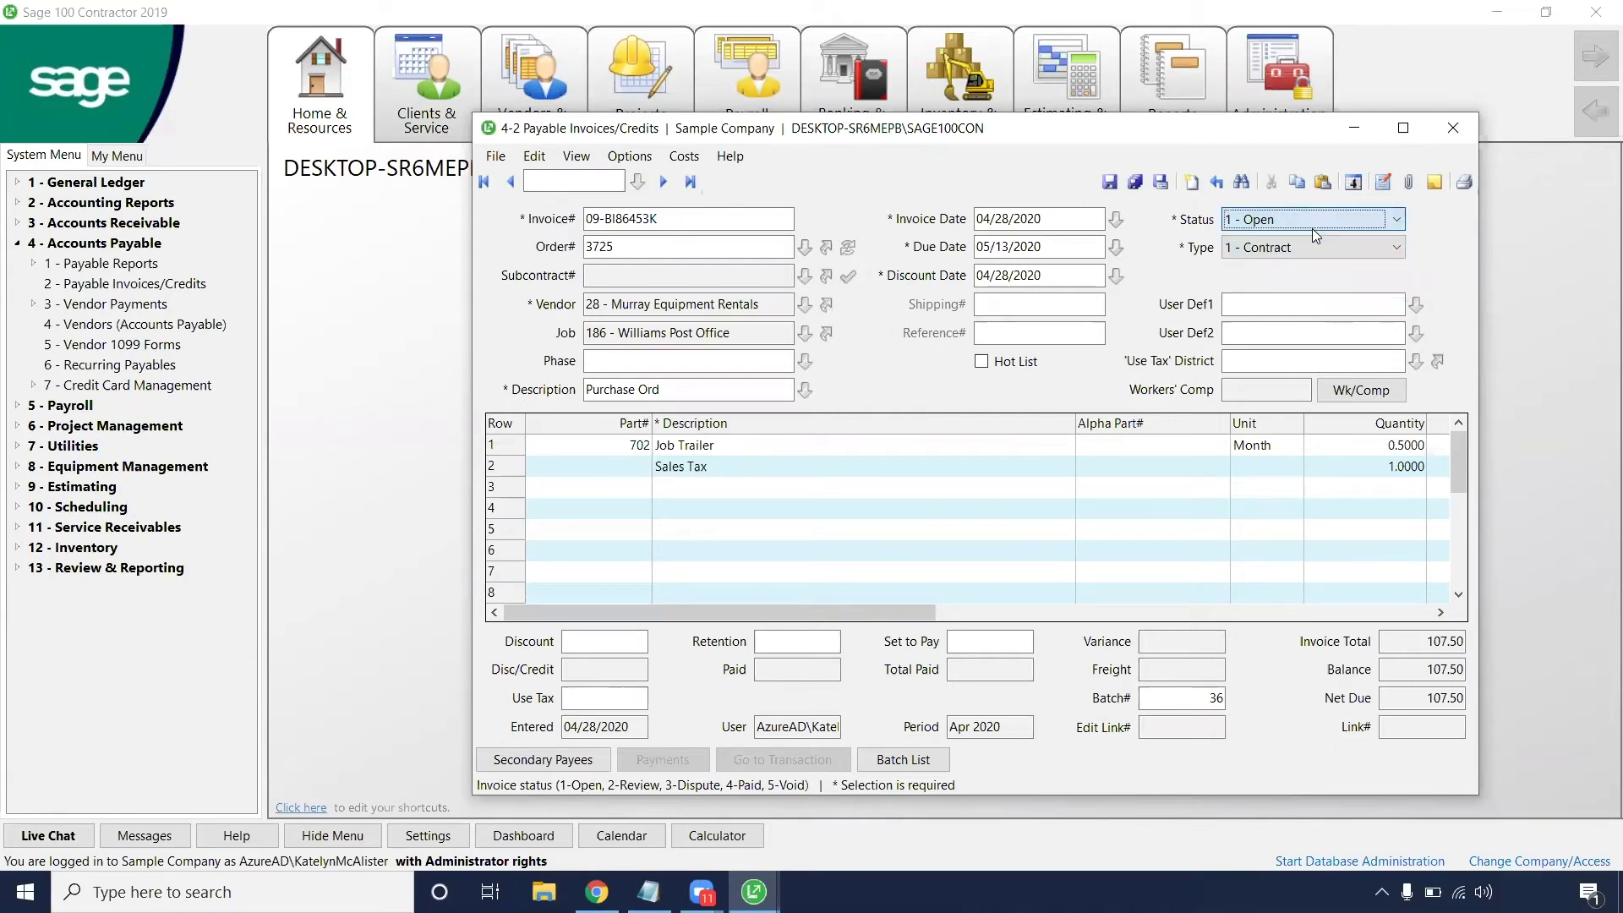
pyautogui.click(1331, 246)
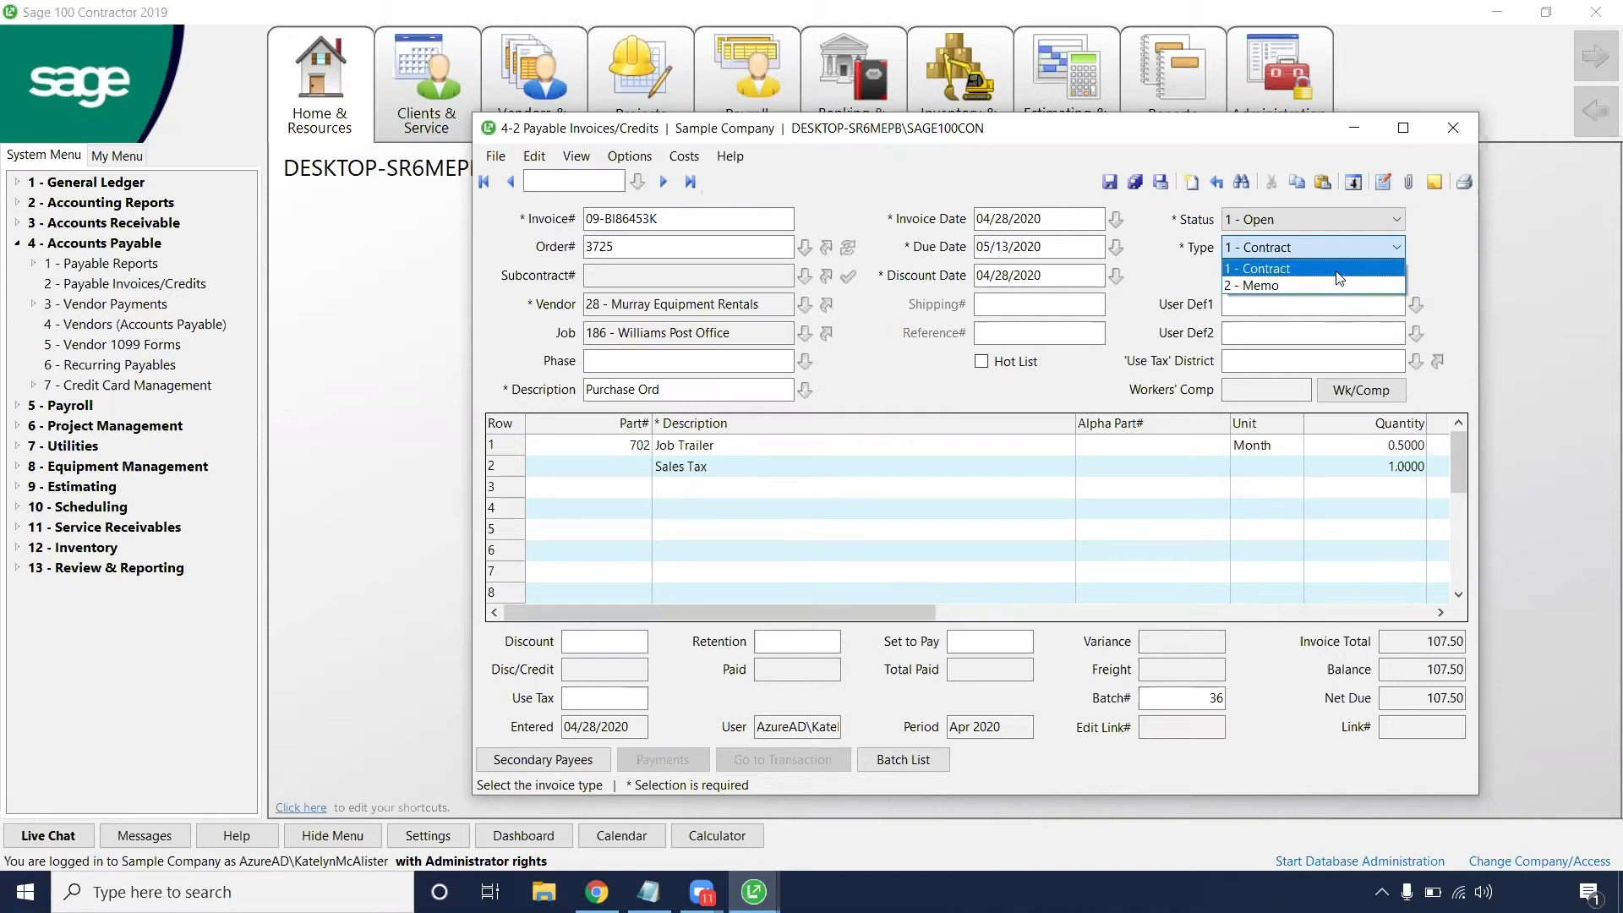
pyautogui.click(1337, 271)
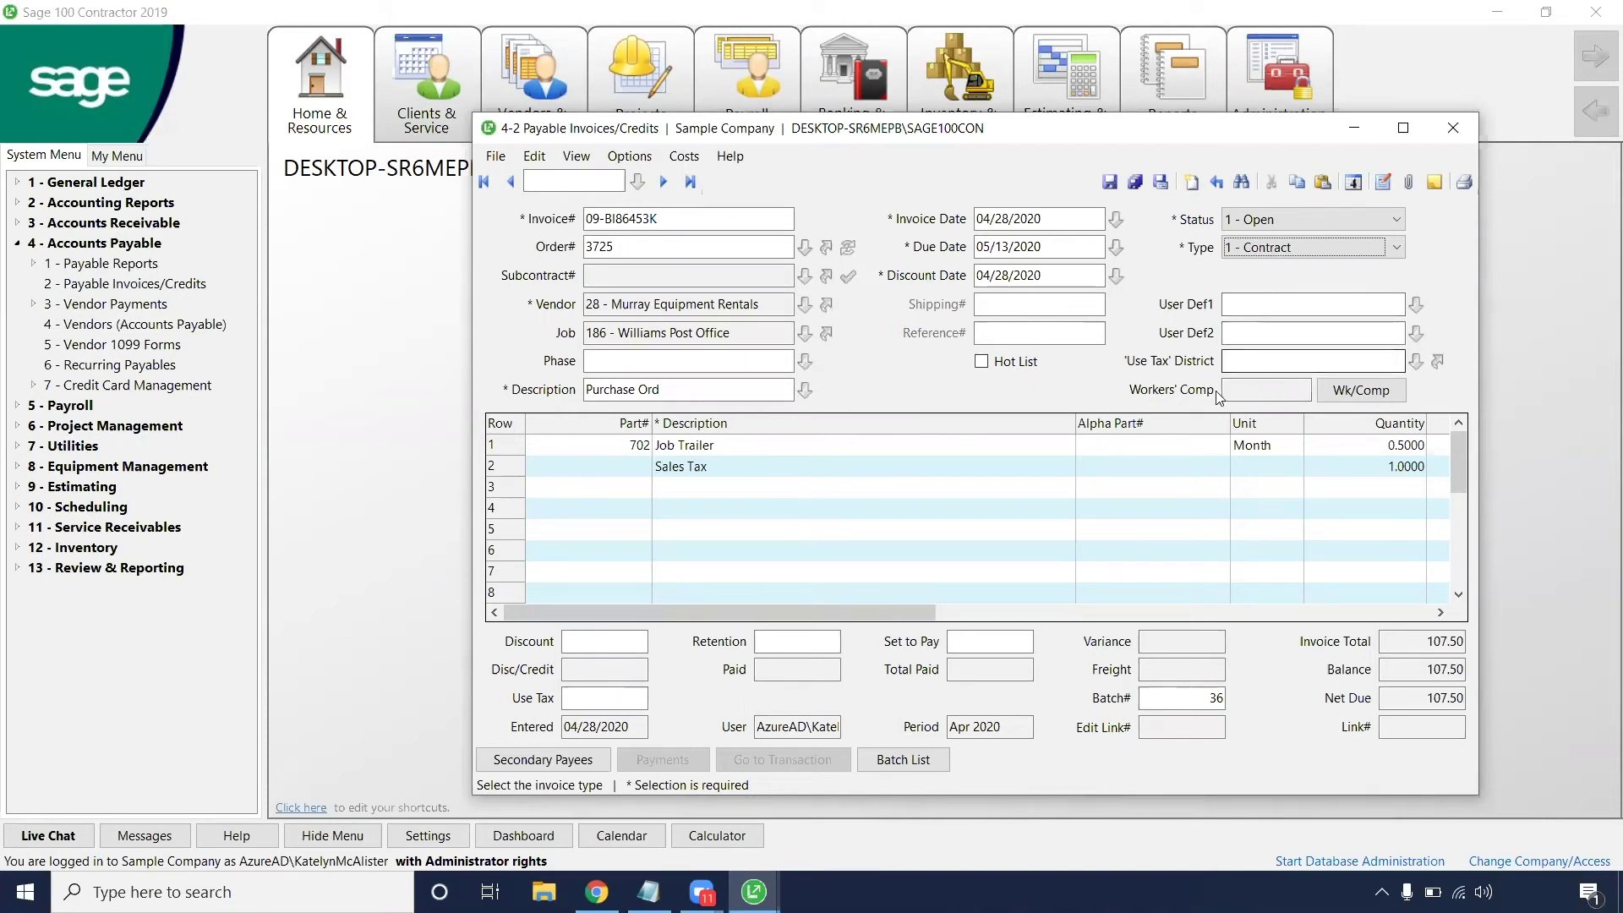
pyautogui.click(1224, 366)
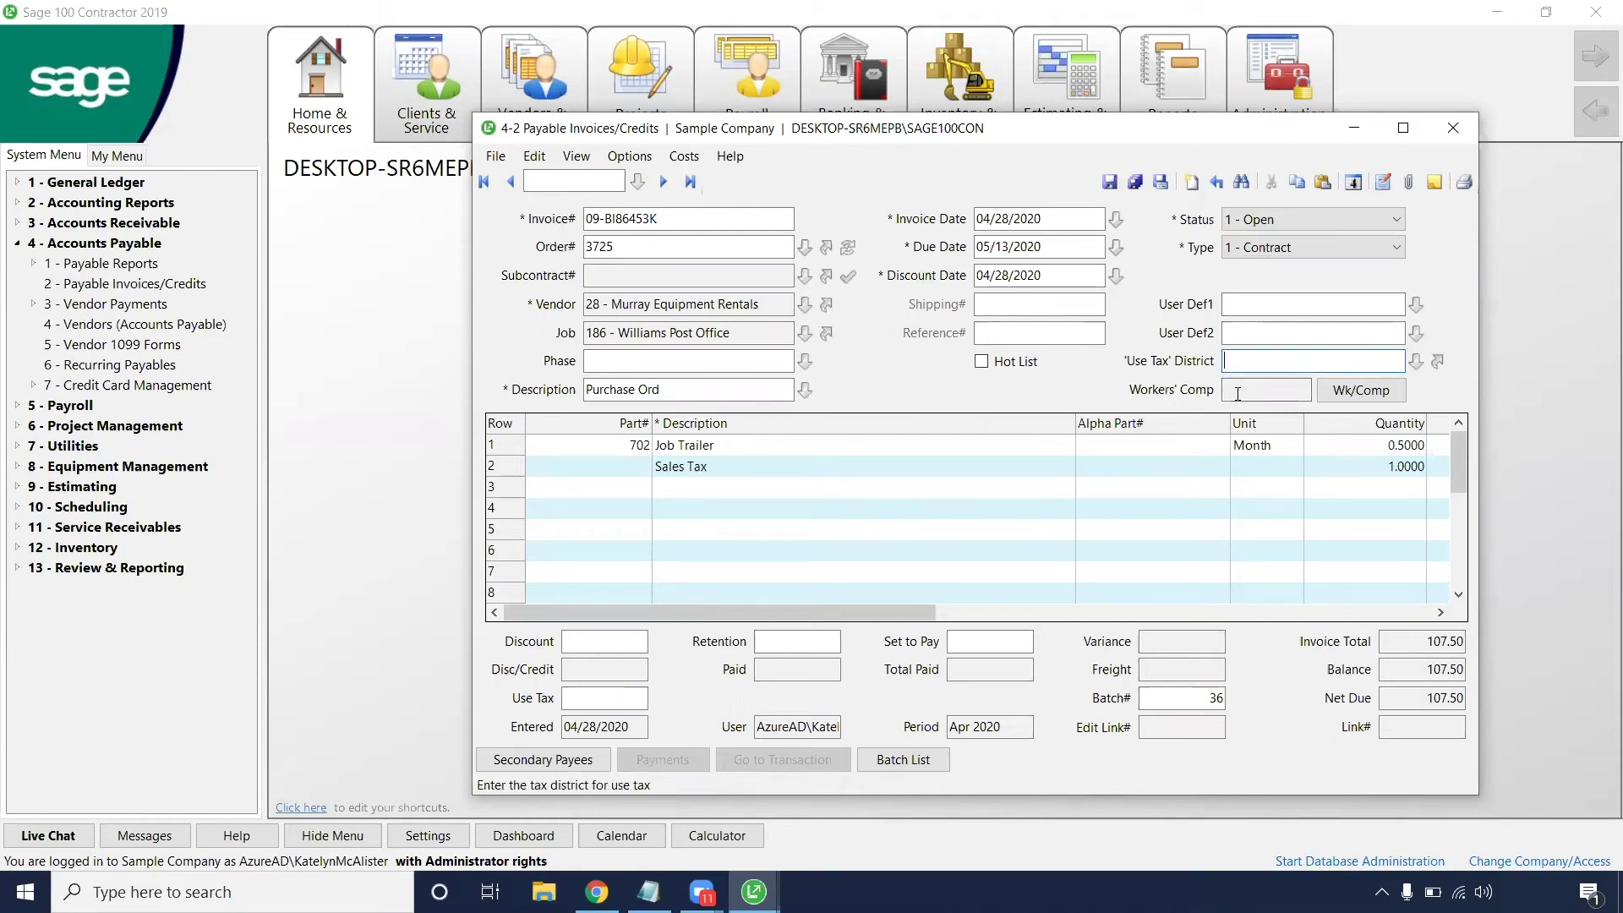
pyautogui.click(1237, 394)
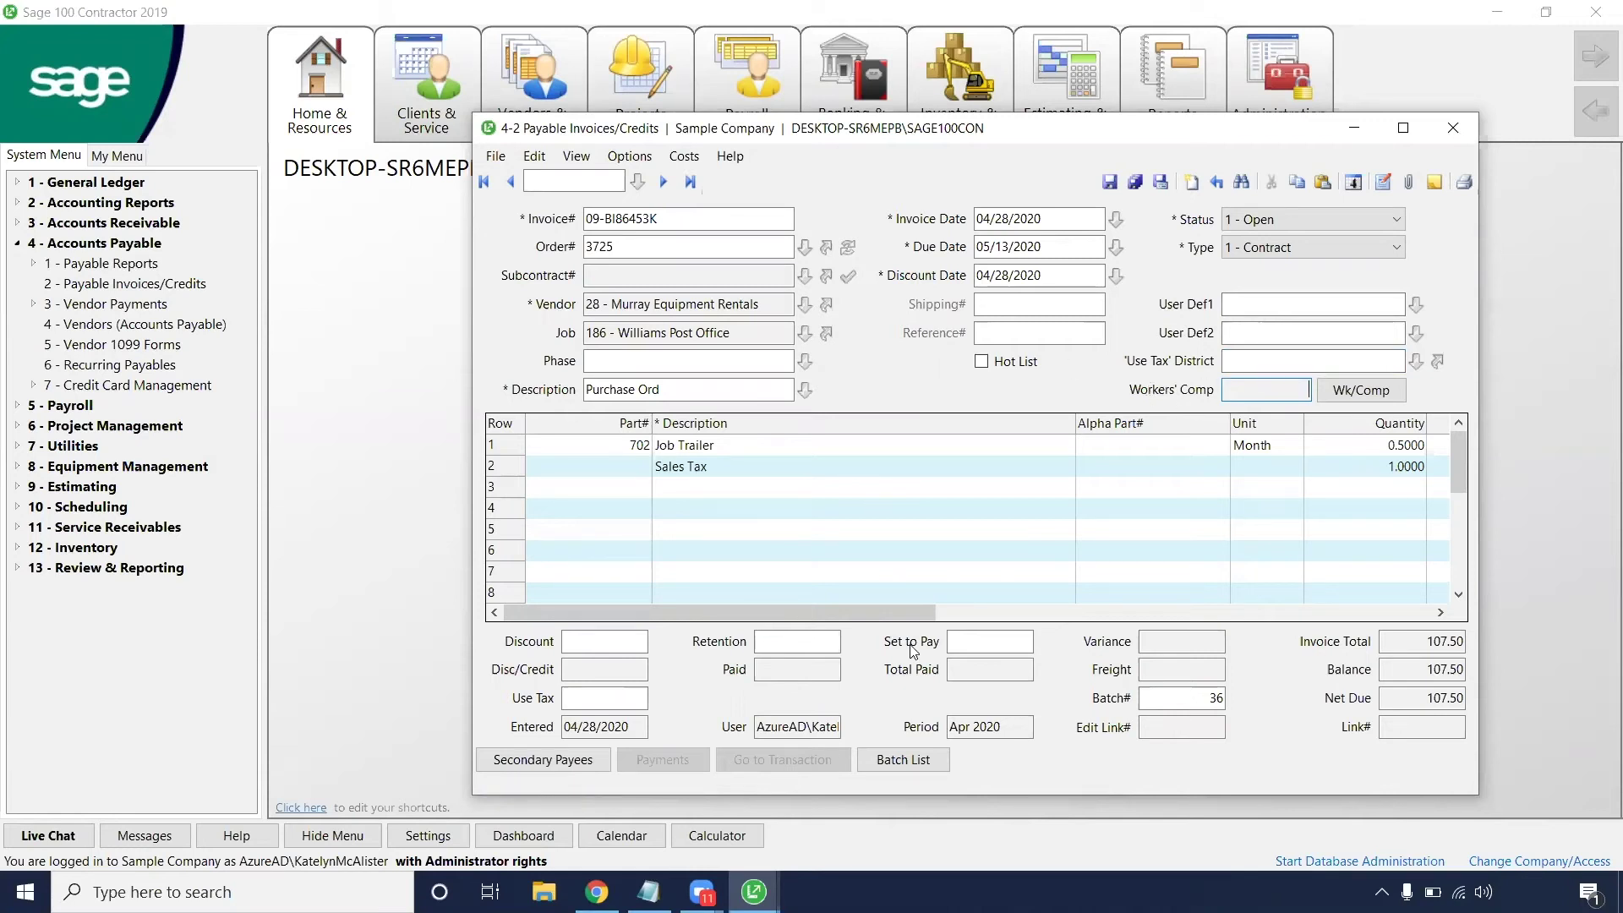
# Clear the missing-account warning and post both lines to 5003 - Equipment Expense, 1 - California Office
pyautogui.click(1110, 182)
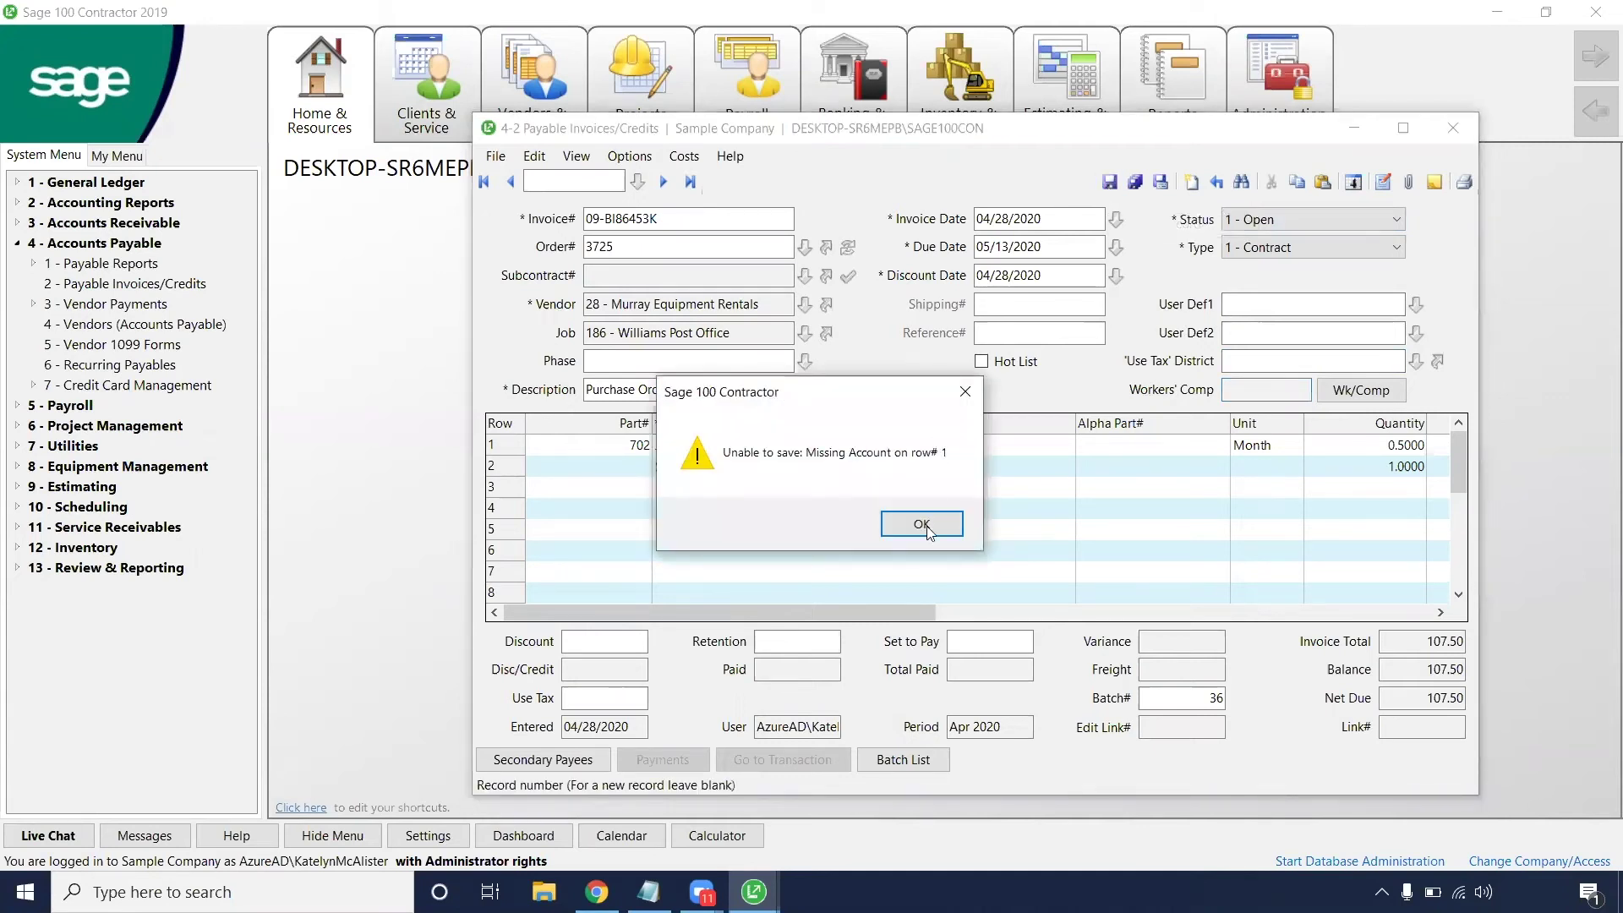
pyautogui.click(927, 535)
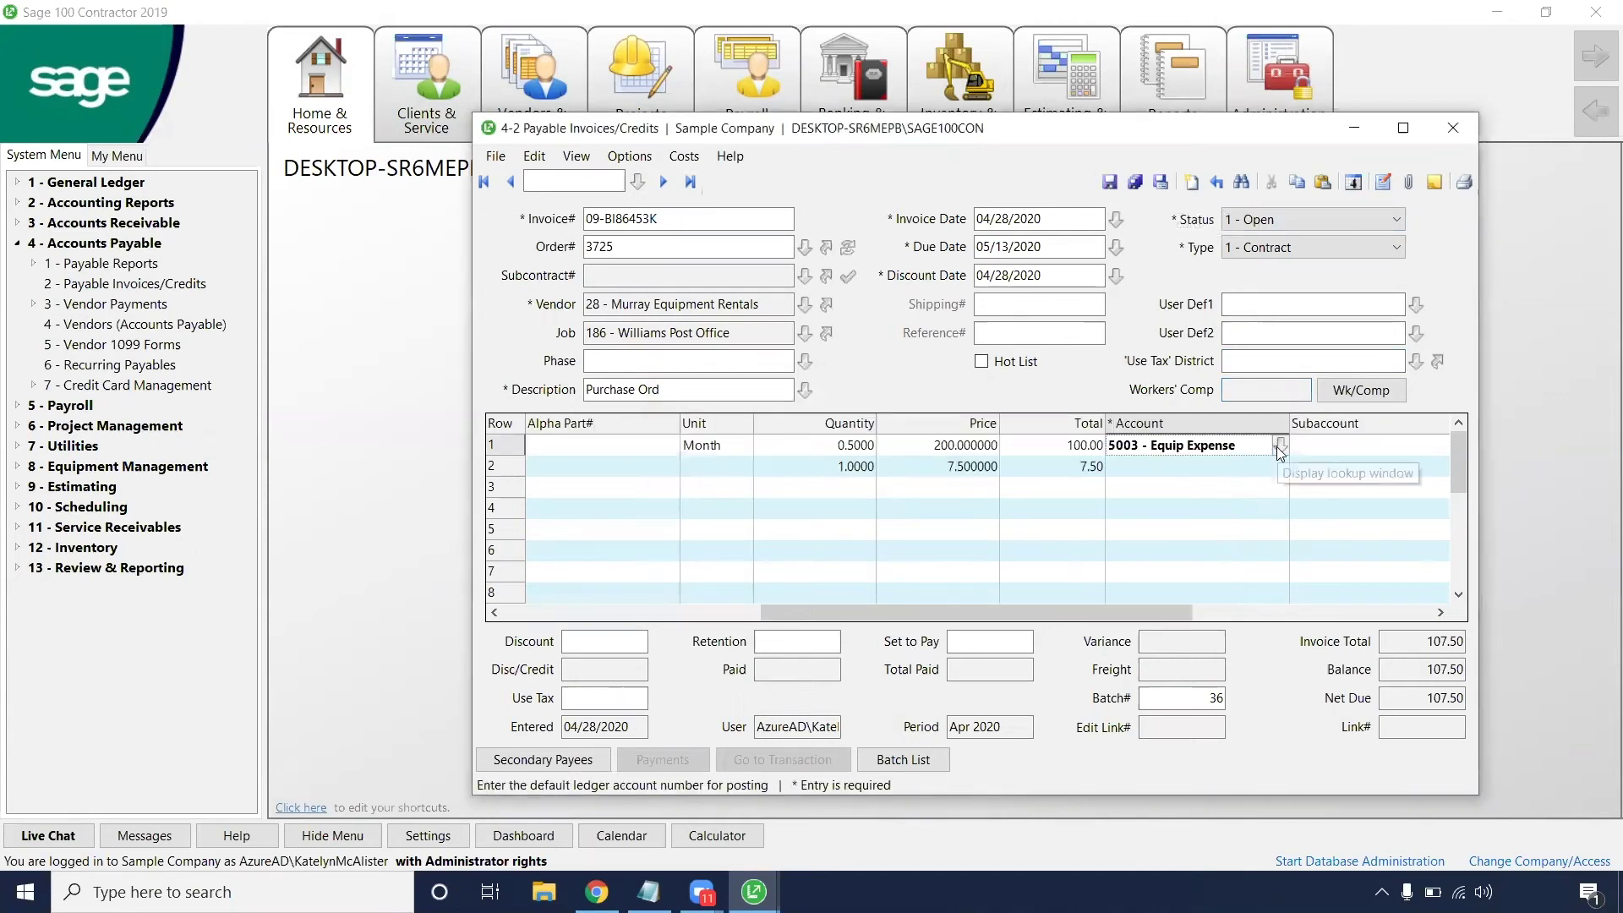
pyautogui.press('Return')
pyautogui.press('Return')
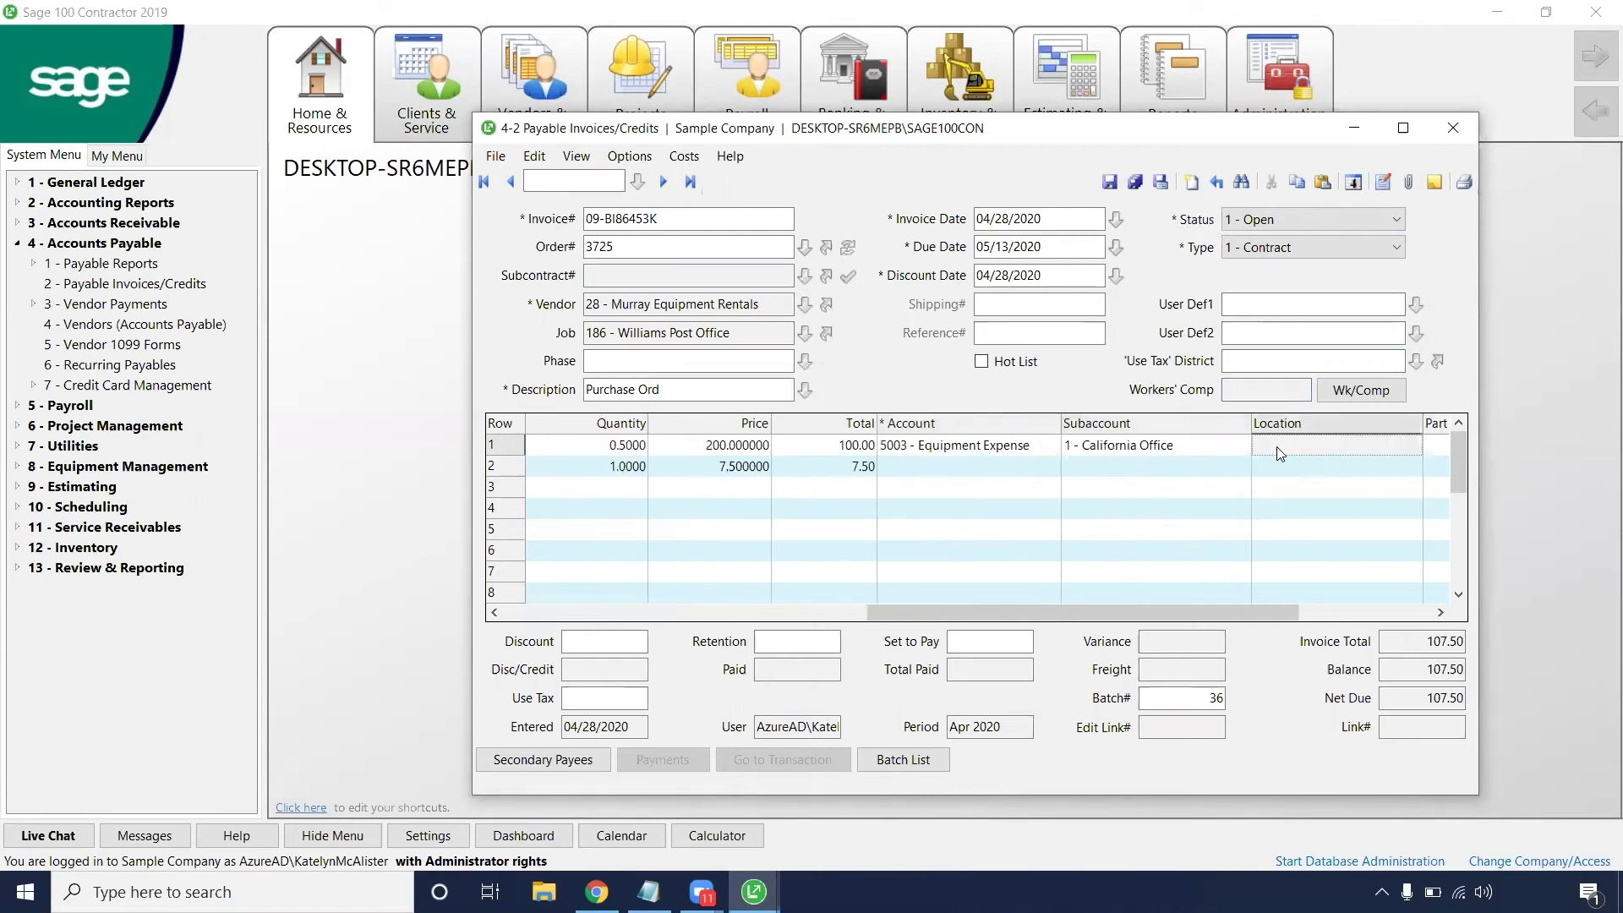
pyautogui.press('Return')
pyautogui.press('Return')
pyautogui.press('Return')
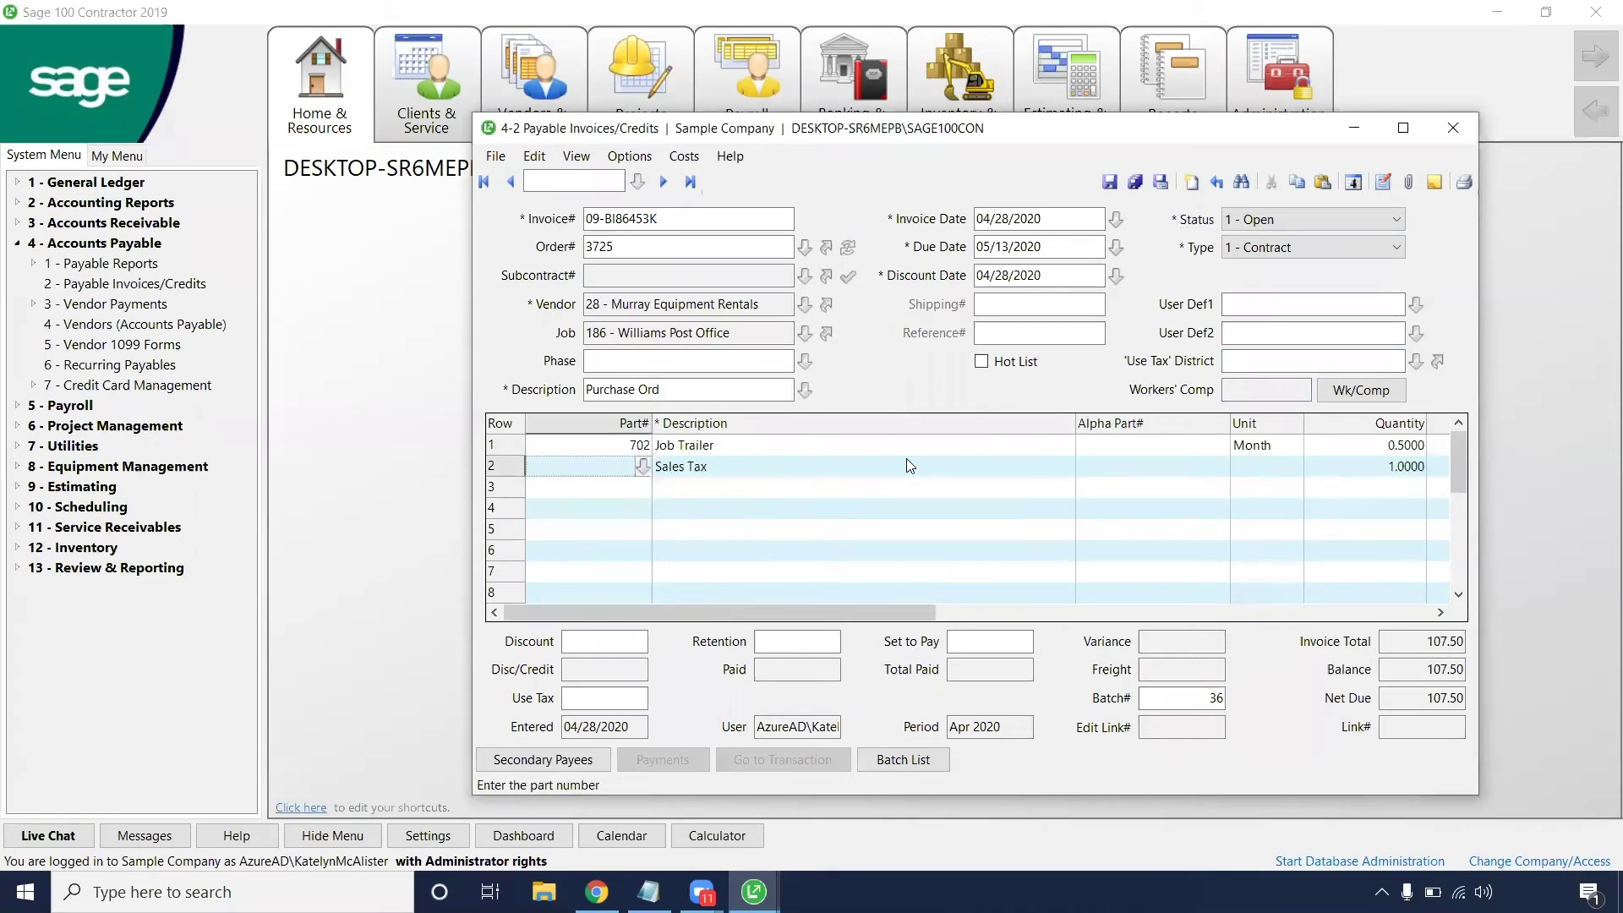
pyautogui.press('Return')
pyautogui.press('Return')
pyautogui.press('Return')
pyautogui.press('Return')
pyautogui.press('Return')
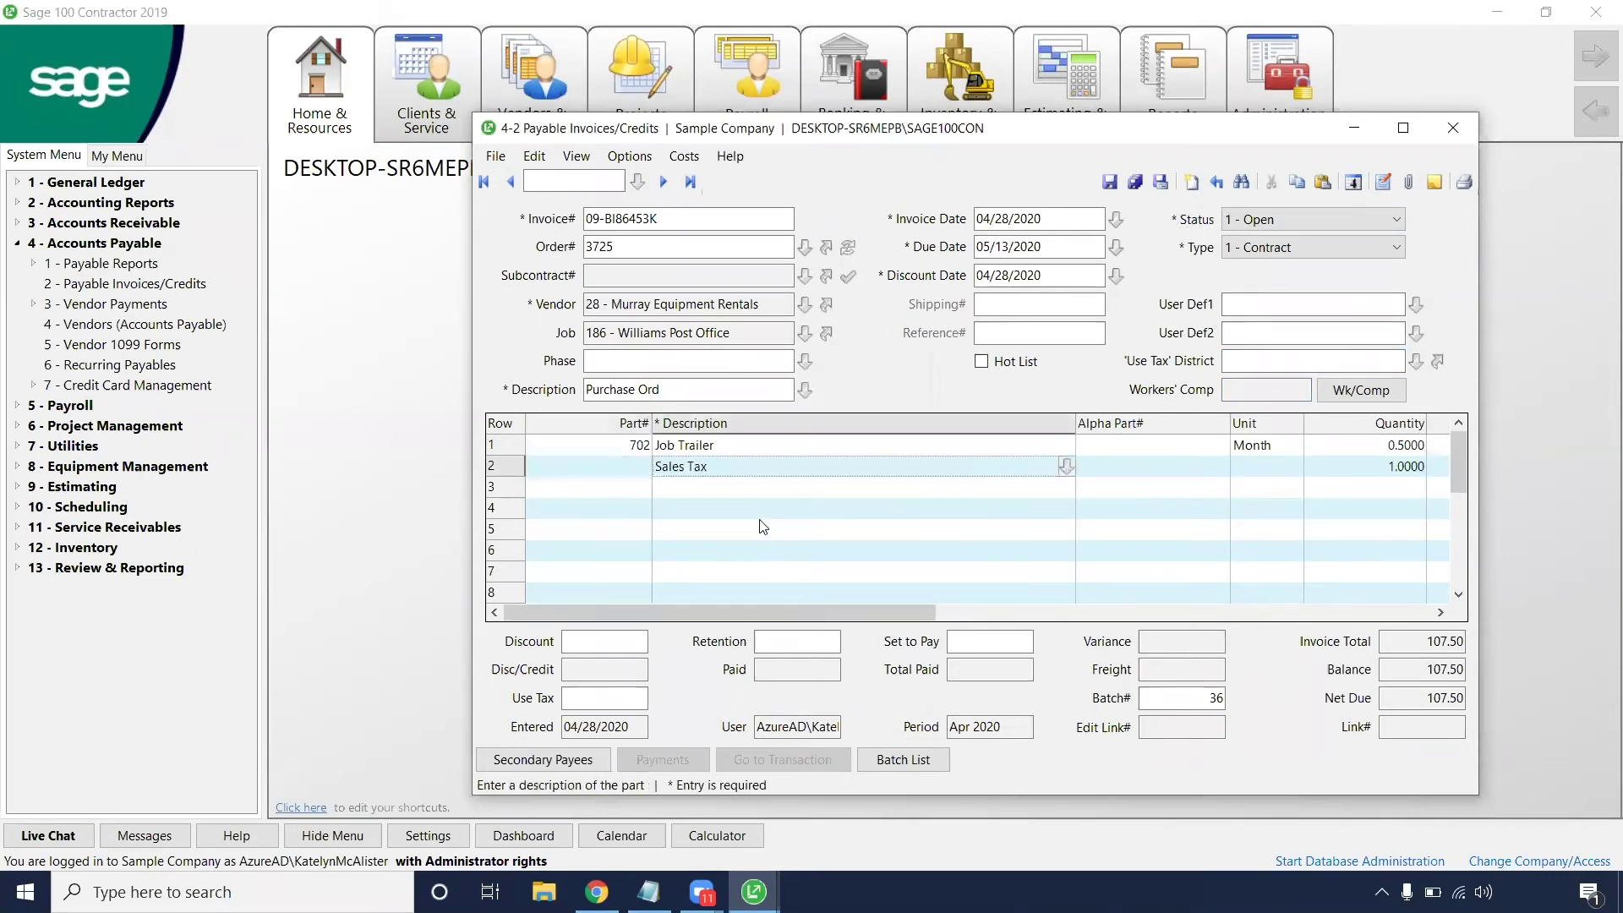
pyautogui.press('Return')
pyautogui.press('Return')
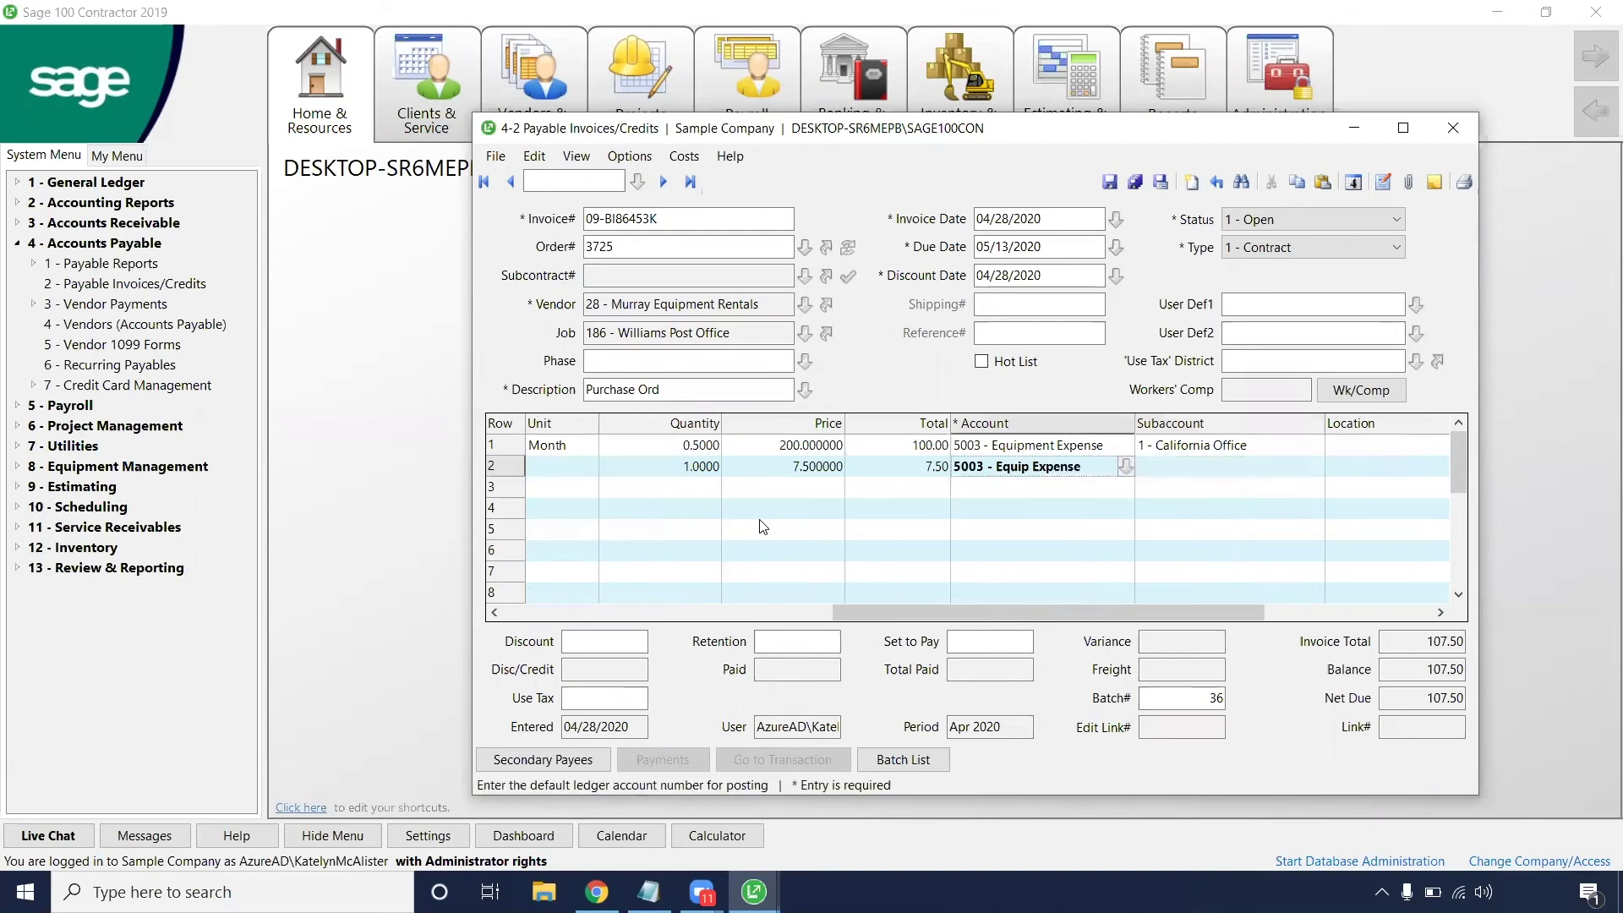
pyautogui.press('Return')
pyautogui.press('Return')
pyautogui.press('Return')
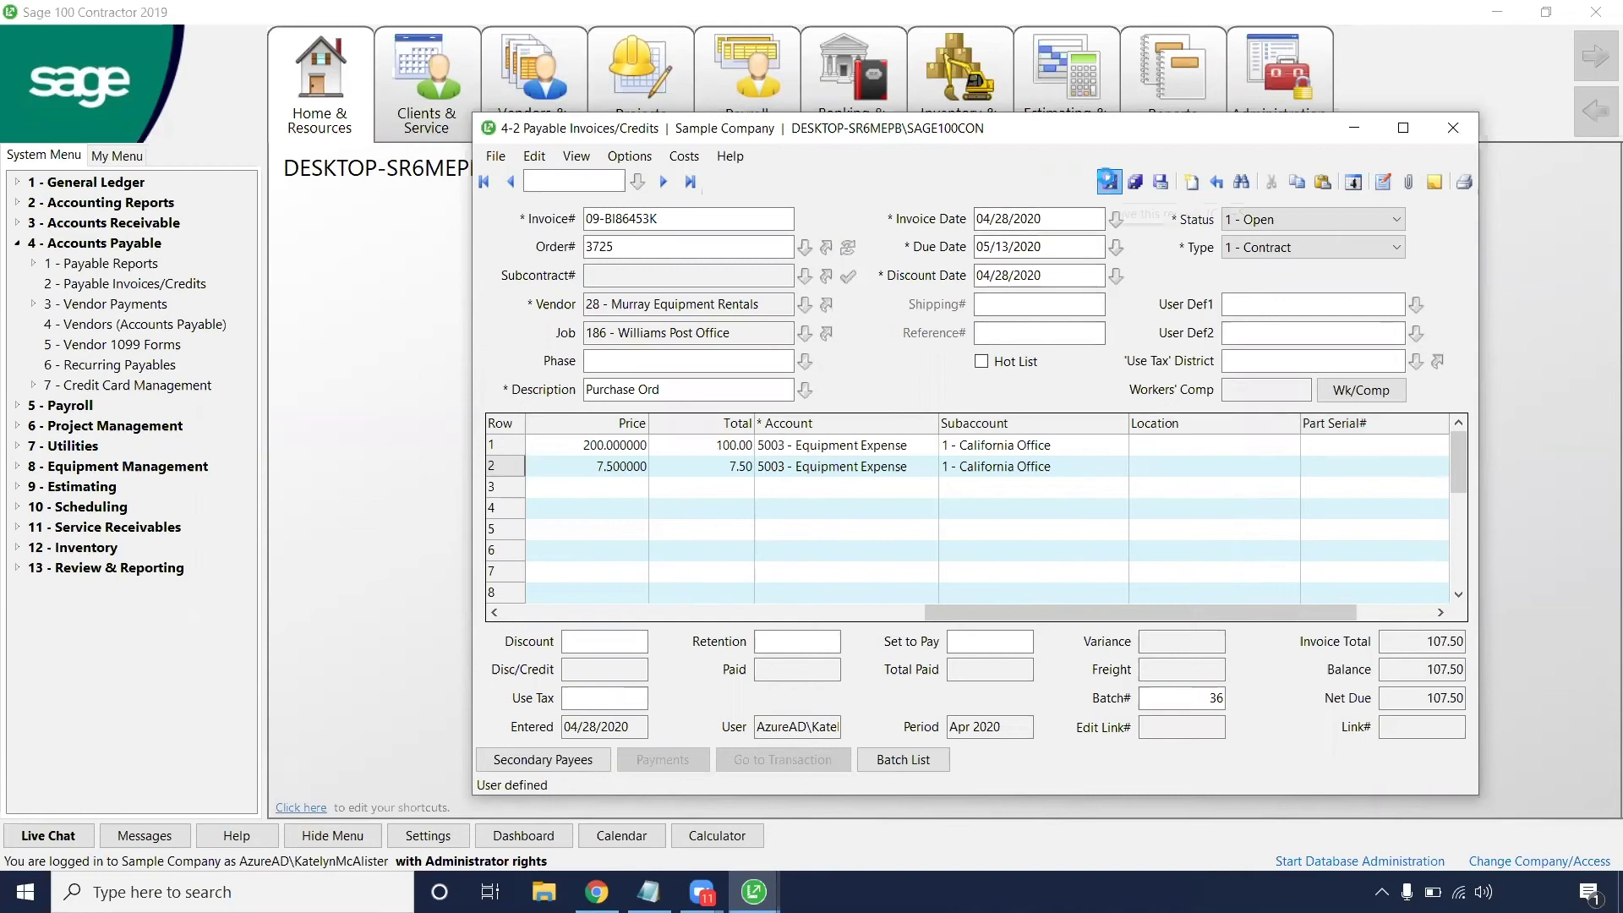
# Save the invoice and its 107.50 job cost distribution to job 186 - Williams Post Office
pyautogui.click(1109, 182)
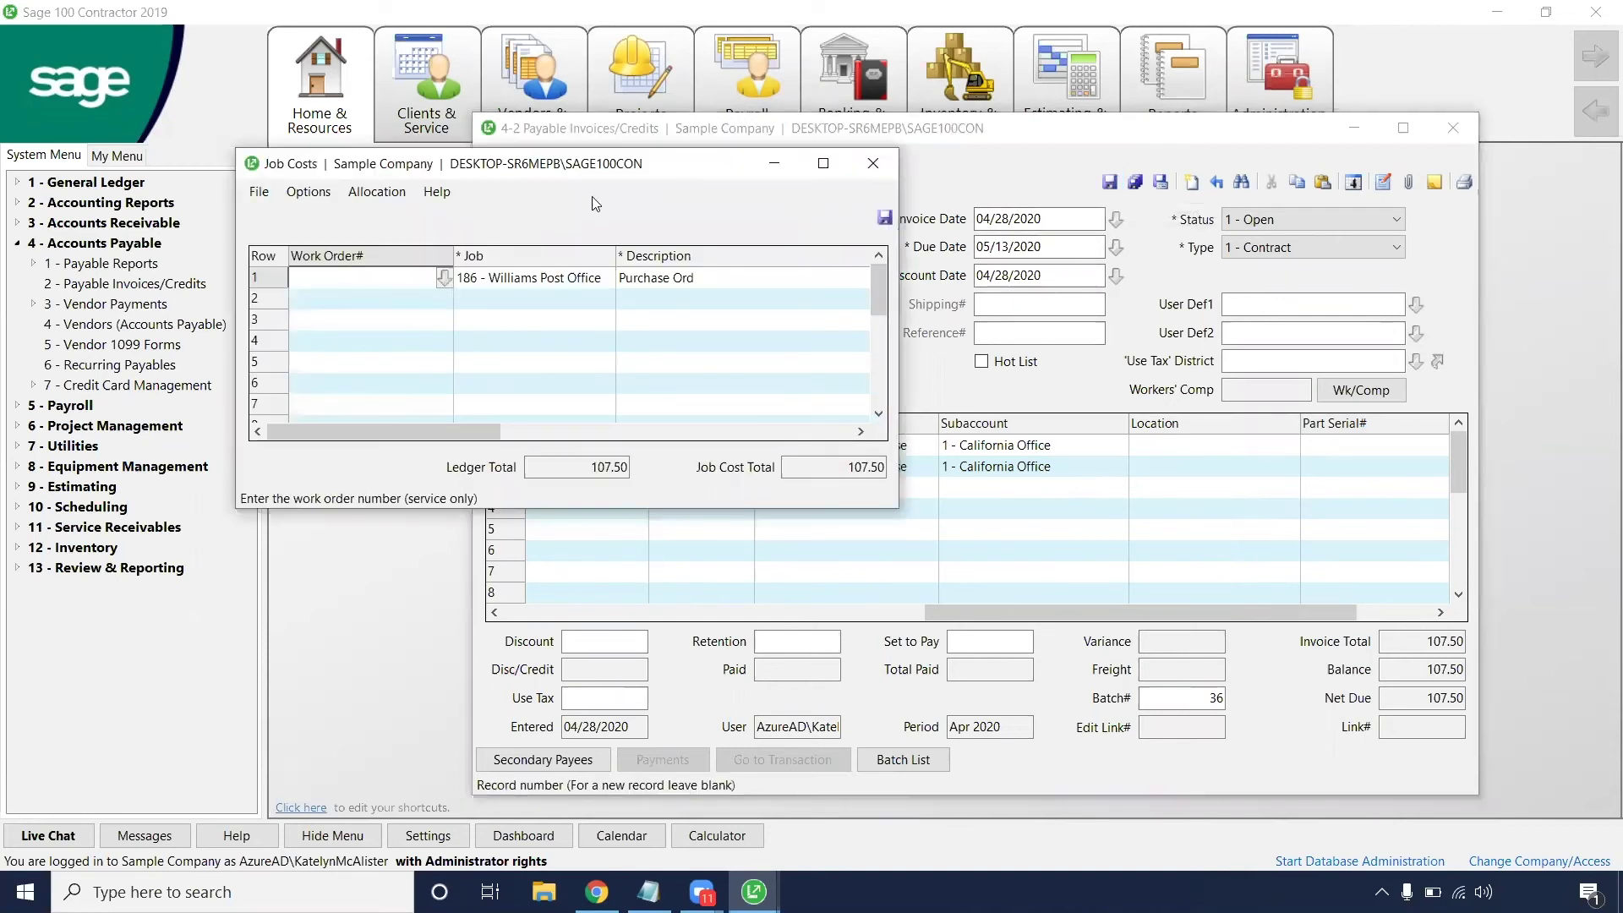
pyautogui.moveTo(589, 178); pyautogui.dragTo(1033, 316)
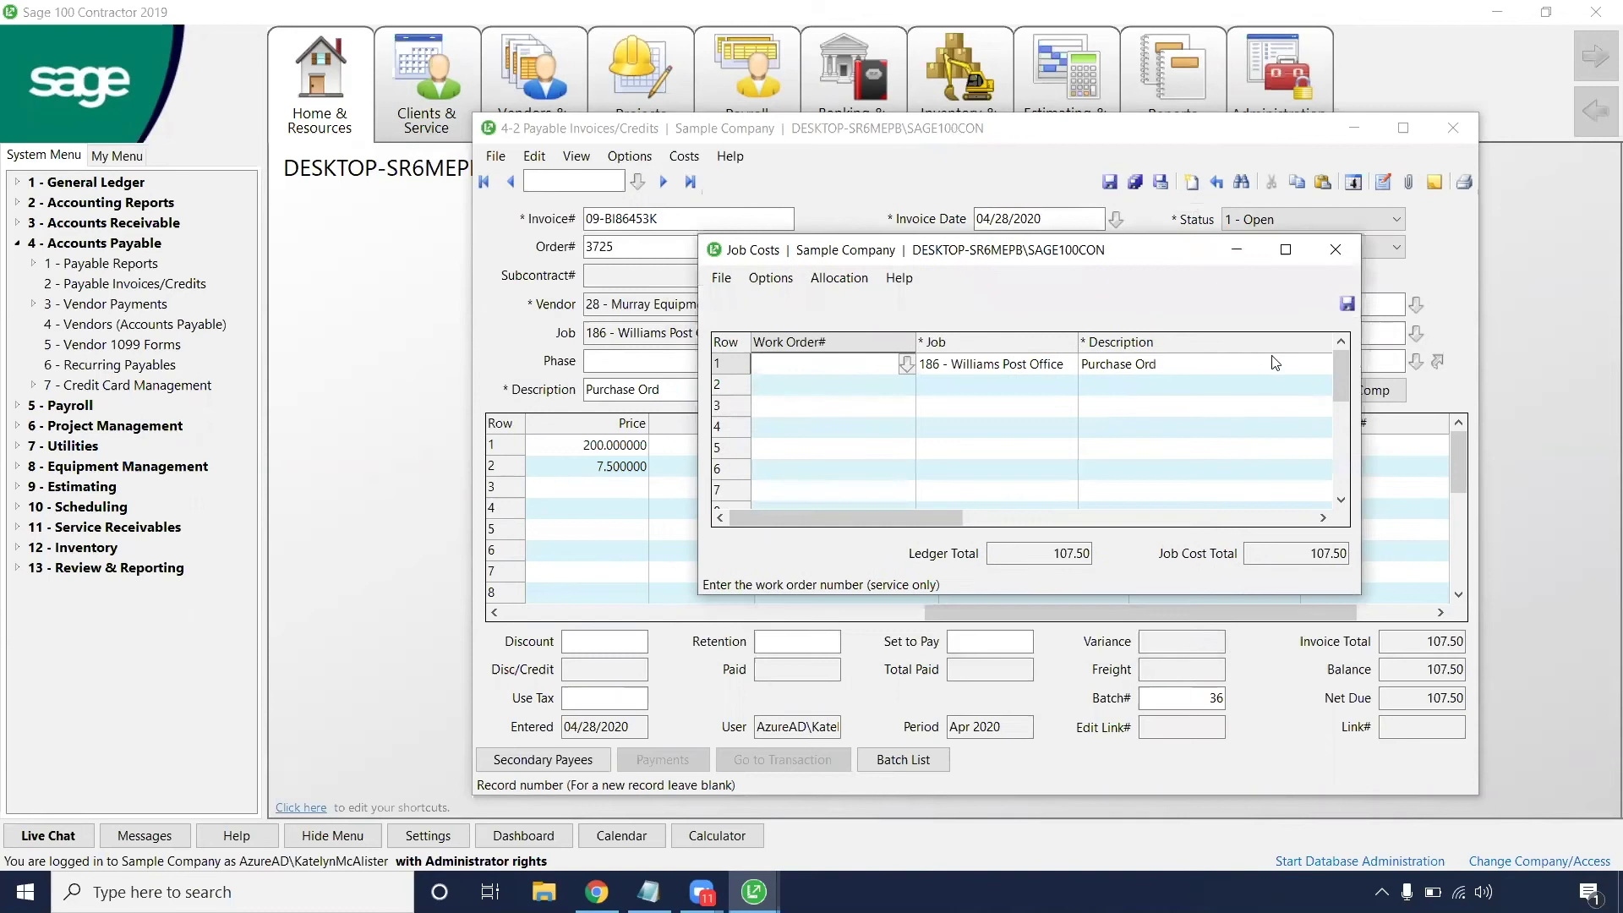
pyautogui.click(1036, 369)
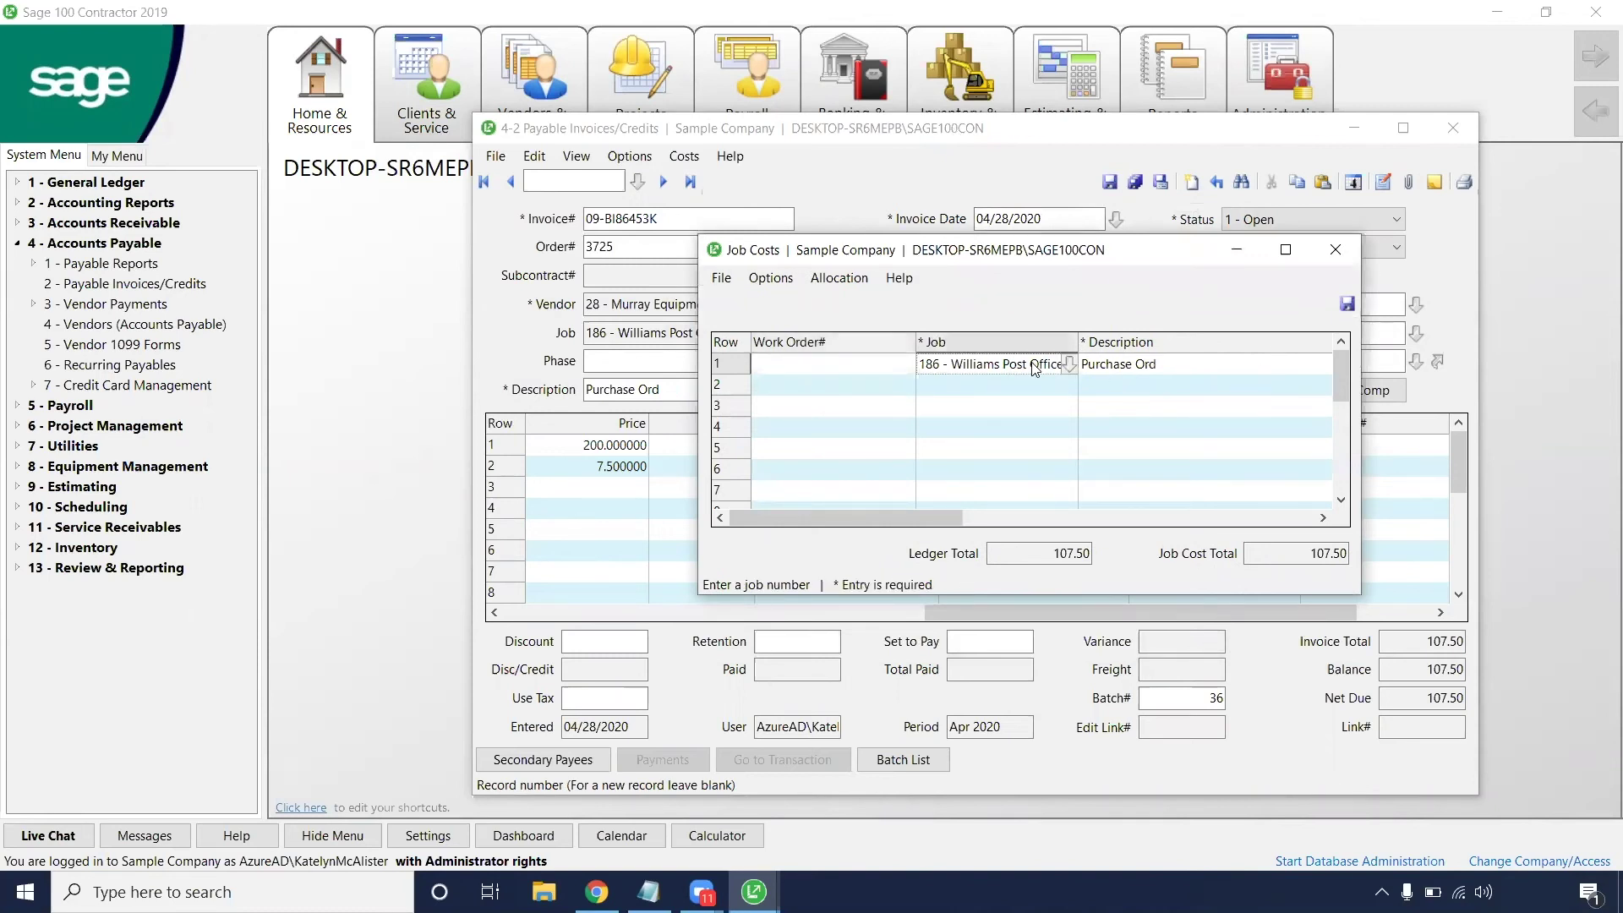
pyautogui.click(1295, 559)
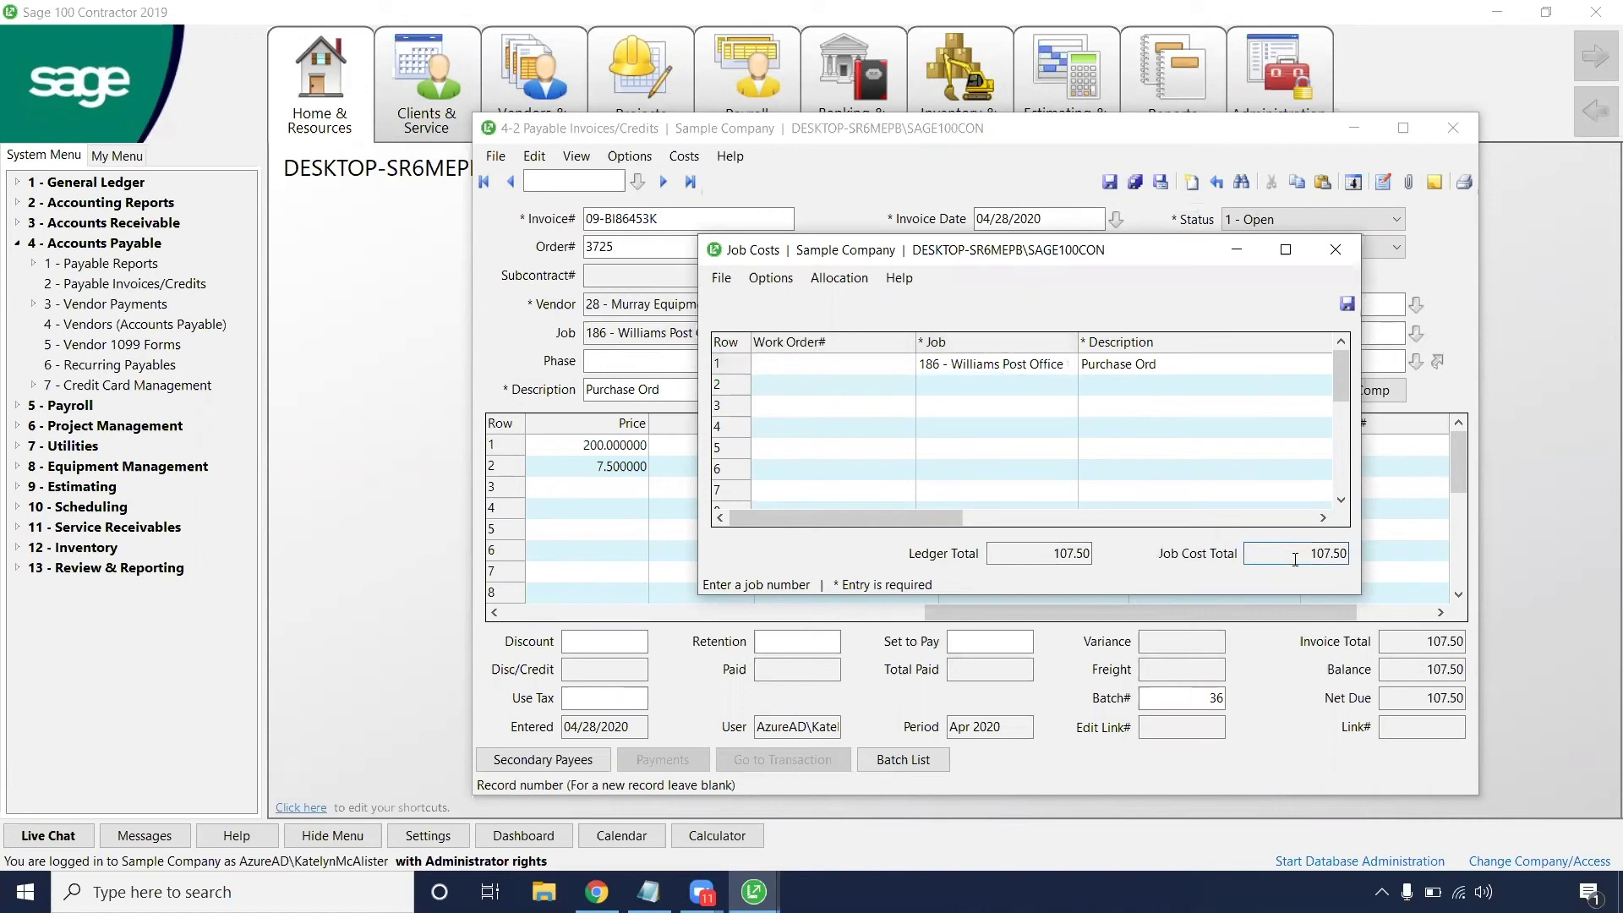
pyautogui.click(1347, 304)
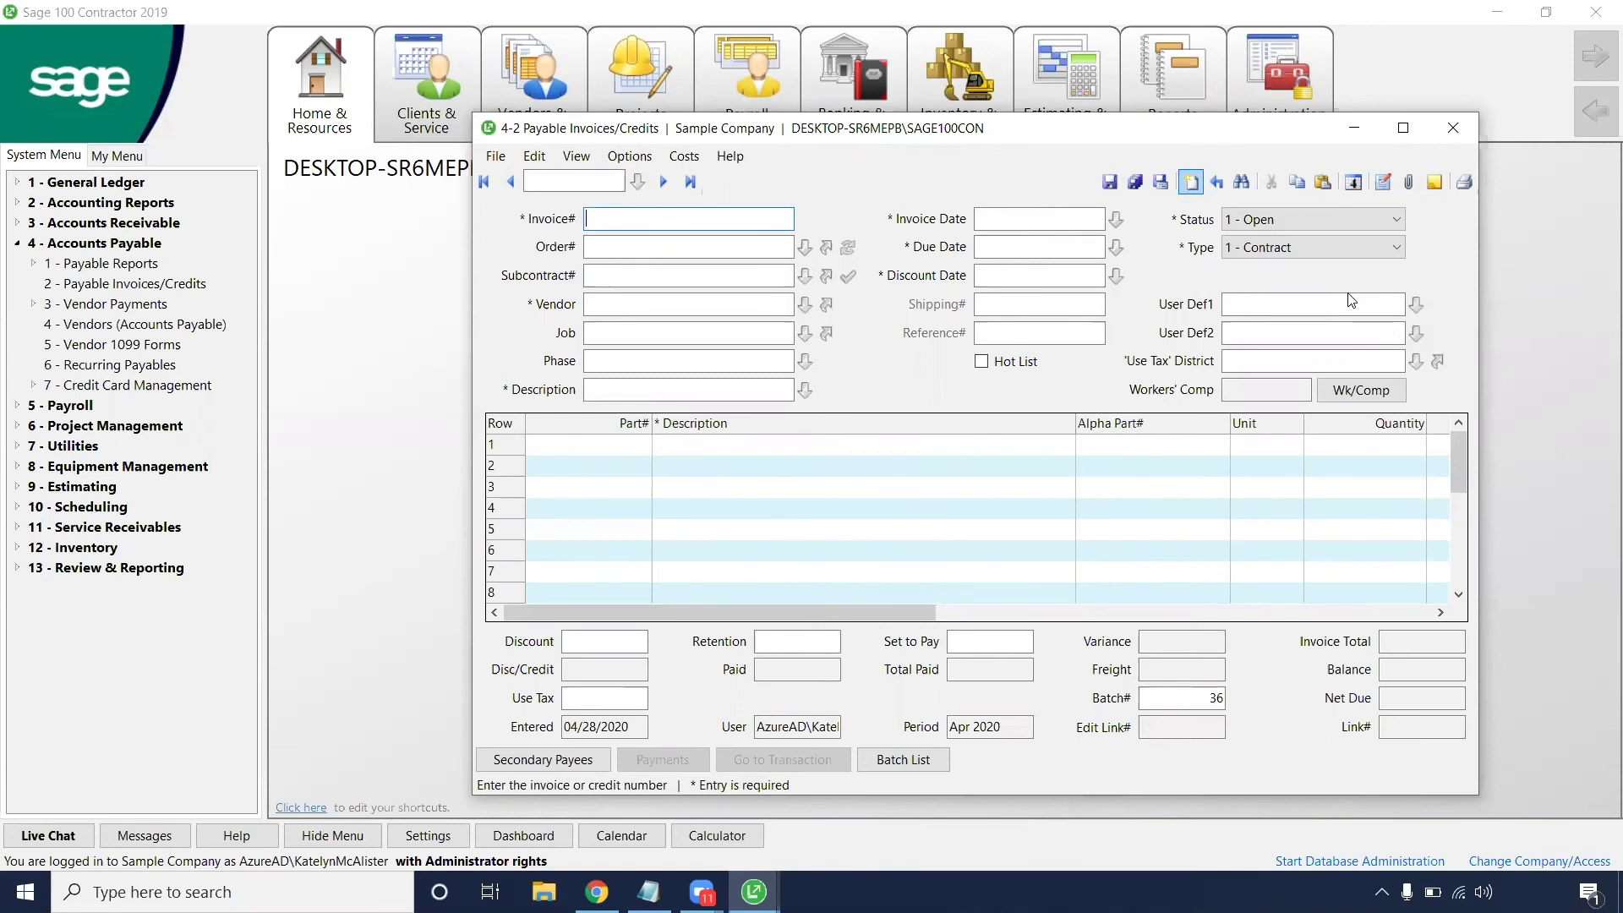
# Leave the type as Contract and close the blank Payable Invoices/Credits window
pyautogui.click(1369, 247)
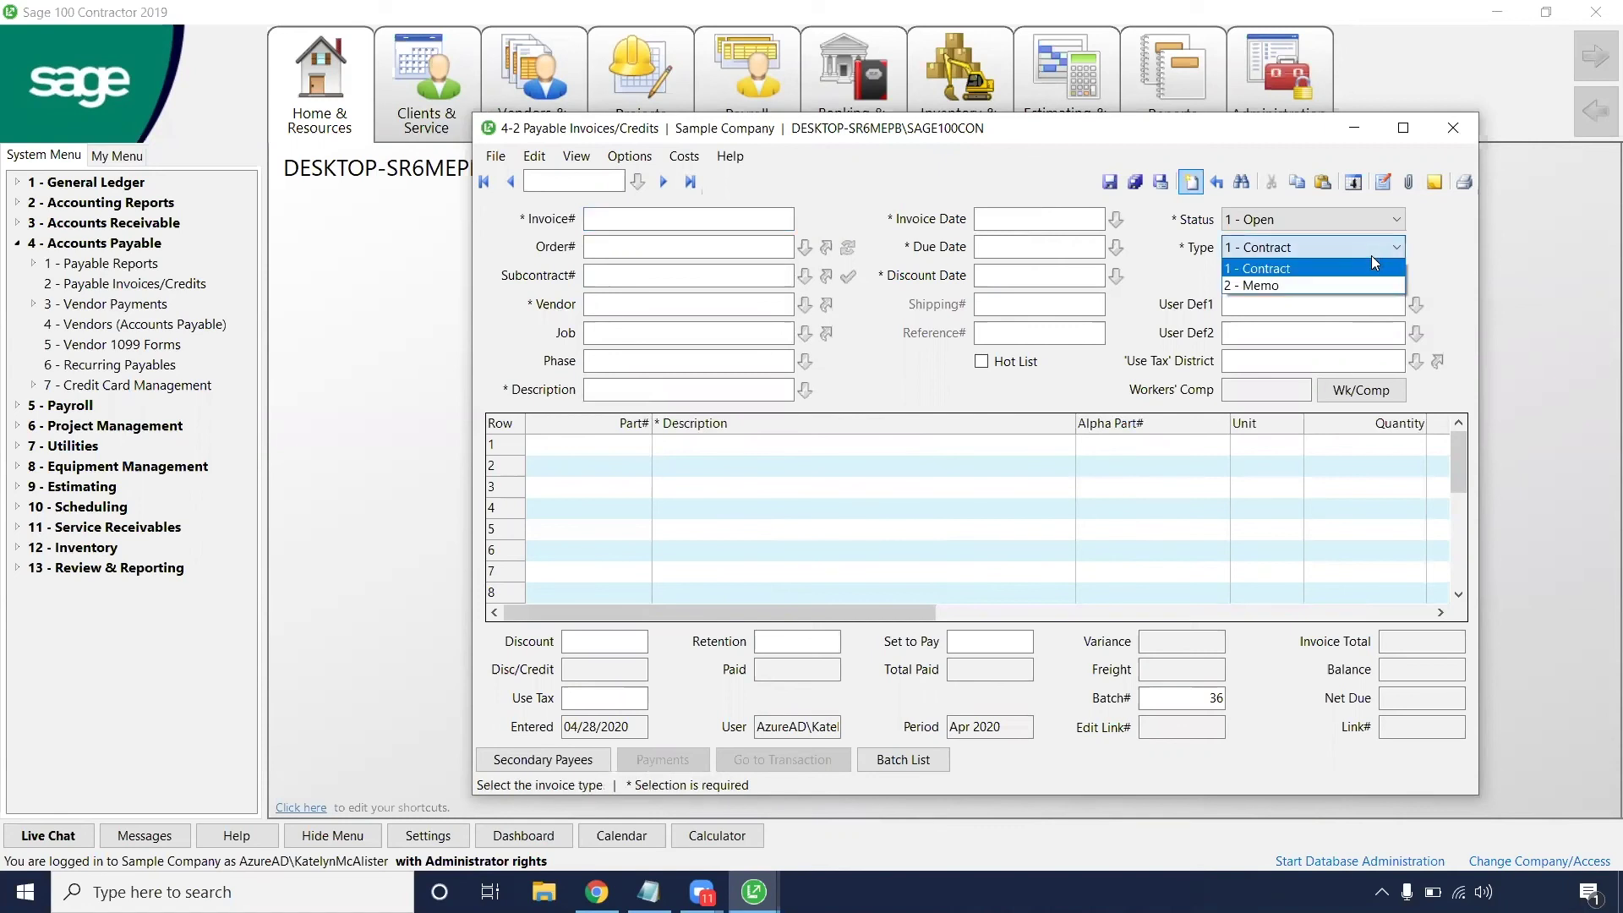
pyautogui.click(1419, 281)
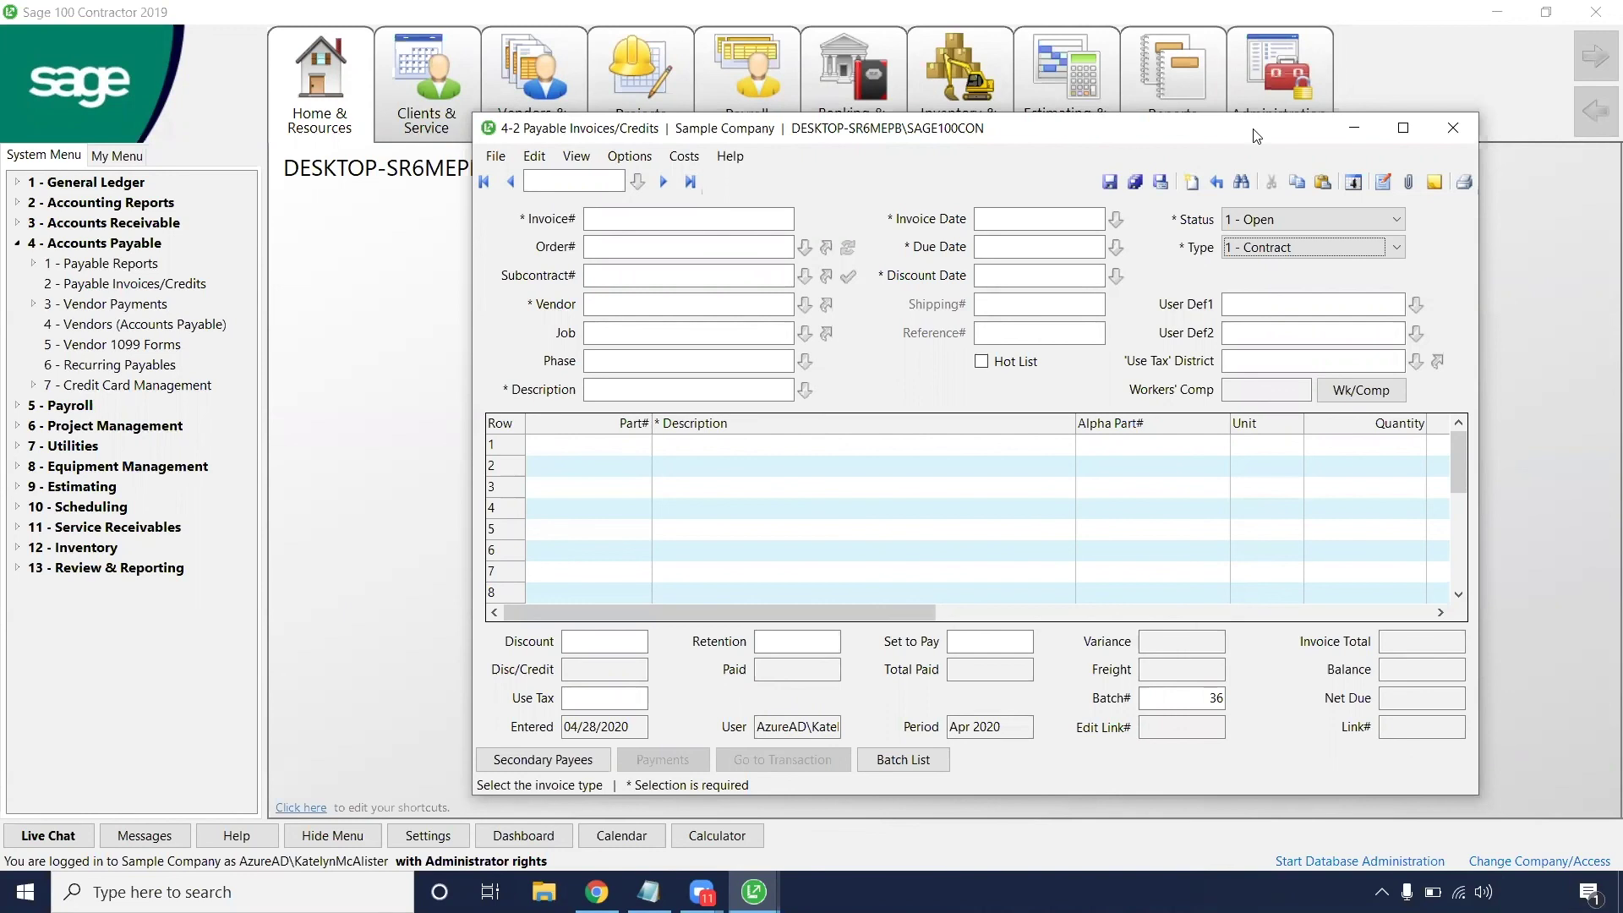
pyautogui.click(1453, 128)
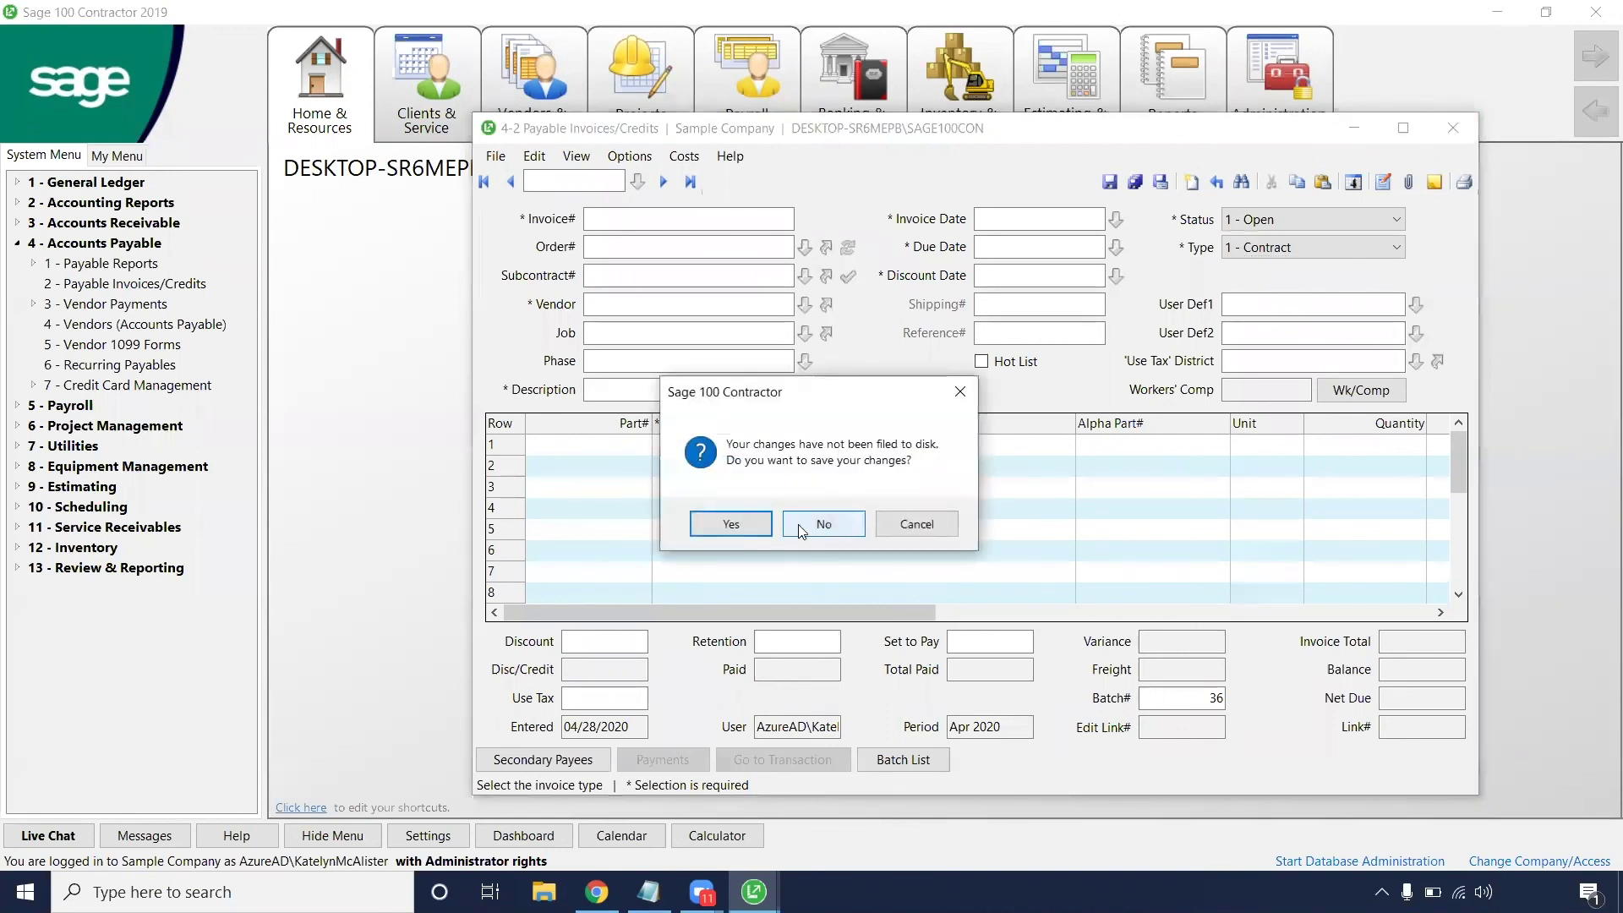